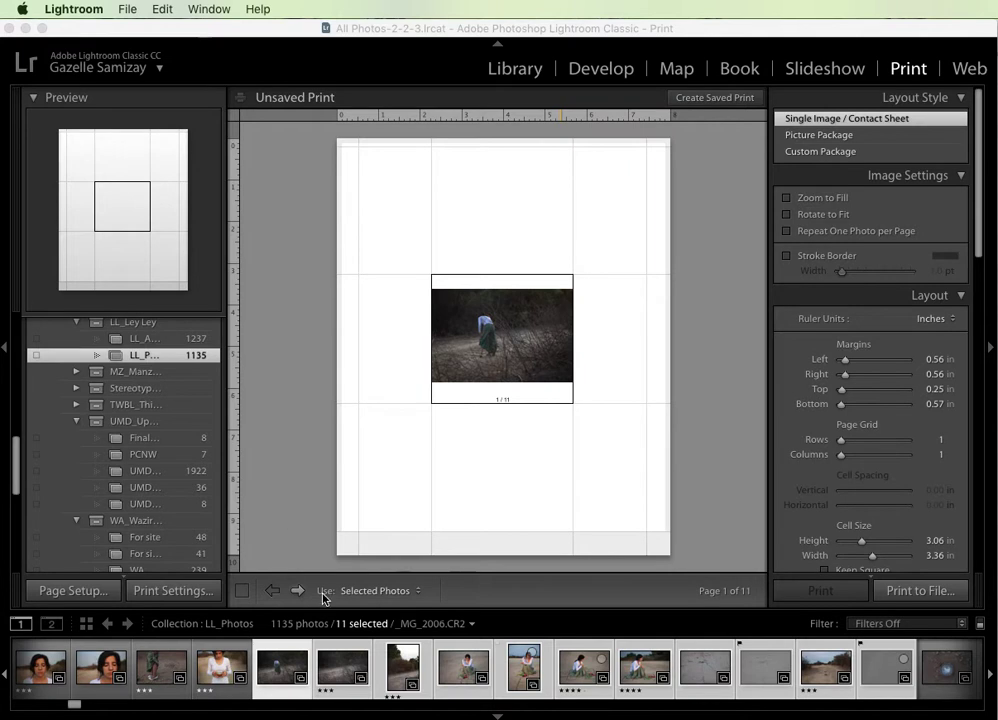
Step: Raise Page Grid Rows to 15 using All Filmstrip Photos, then return Use to Selected Photos
click(405, 591)
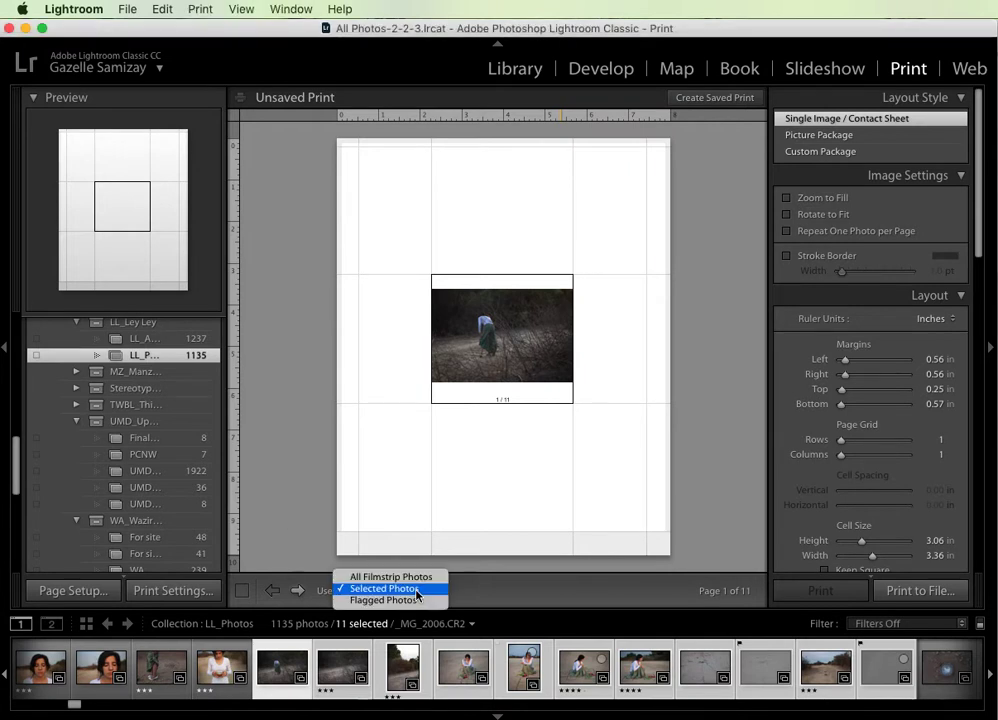
click(417, 590)
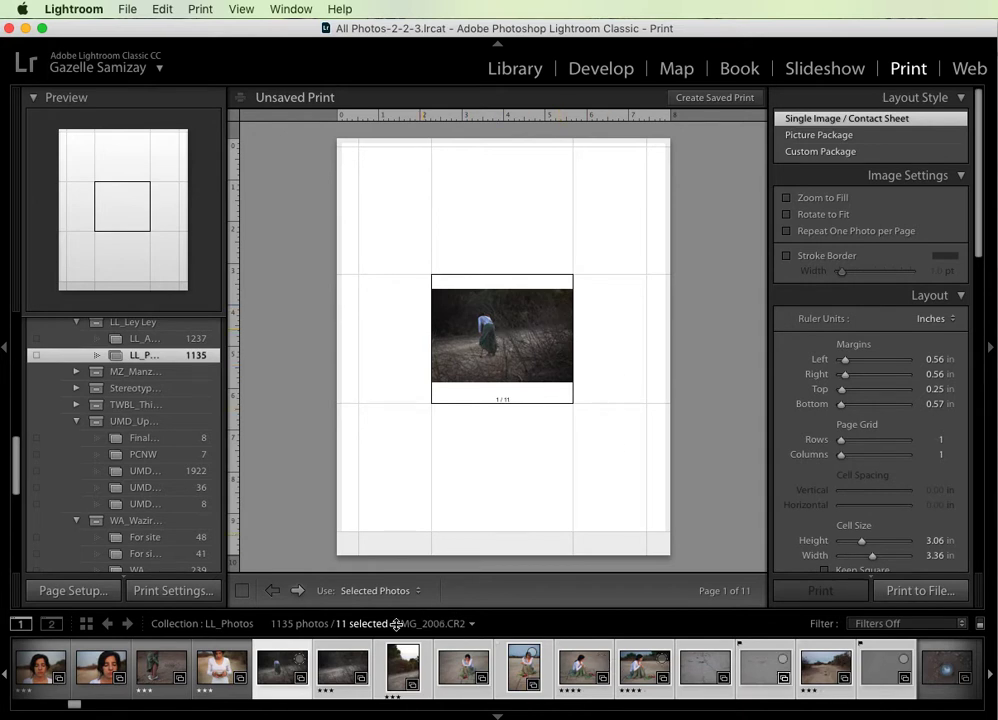
click(405, 591)
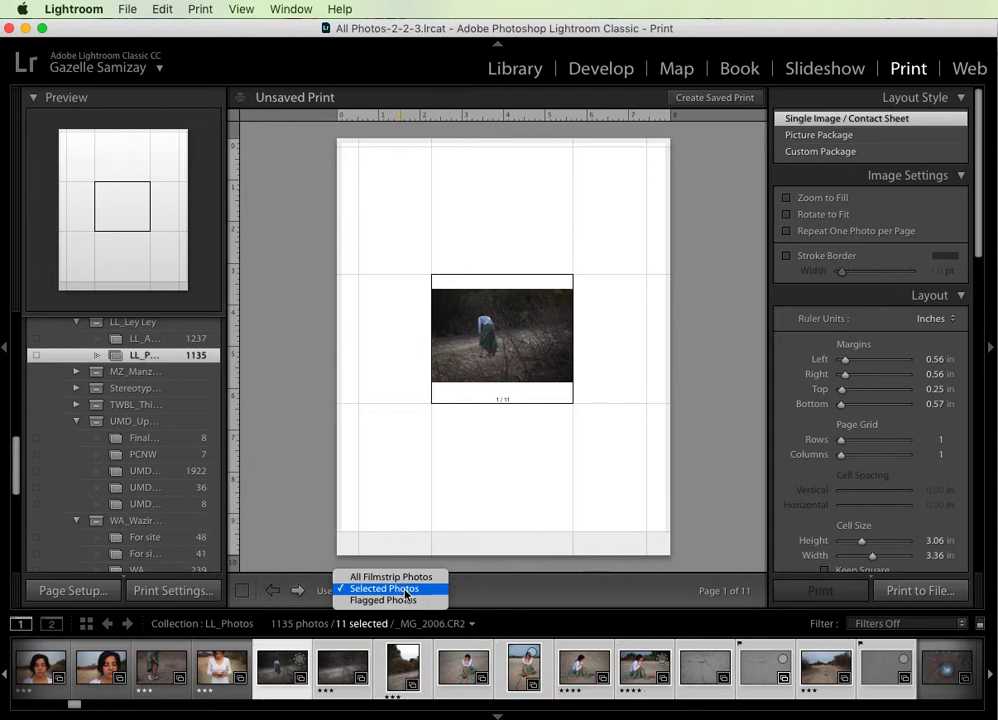
click(407, 578)
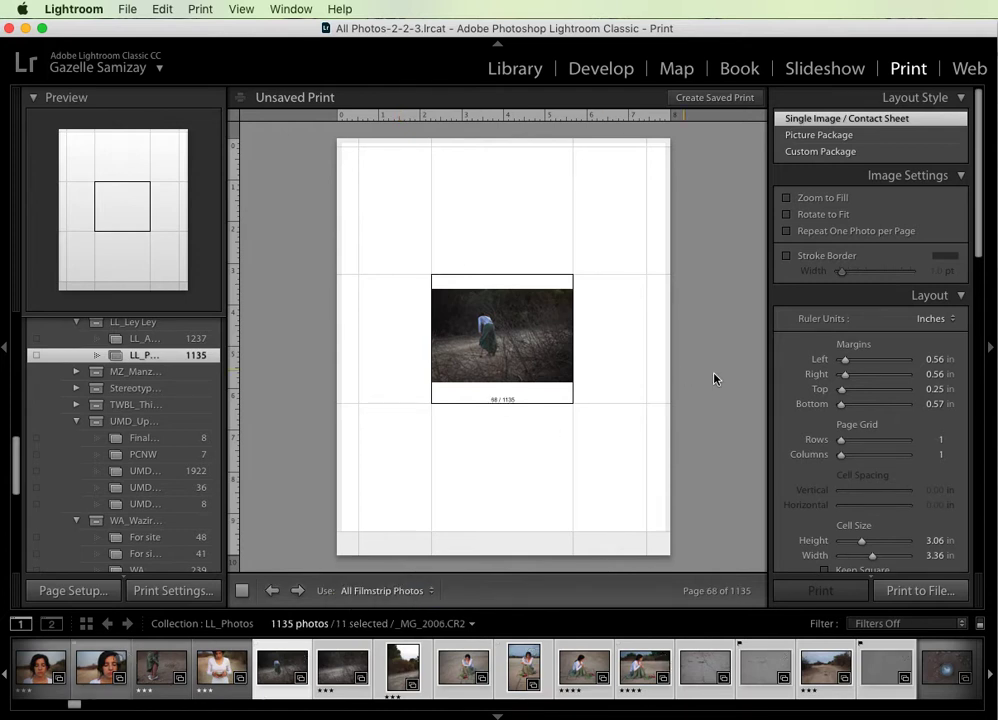
drag(841, 440, 916, 441)
click(537, 515)
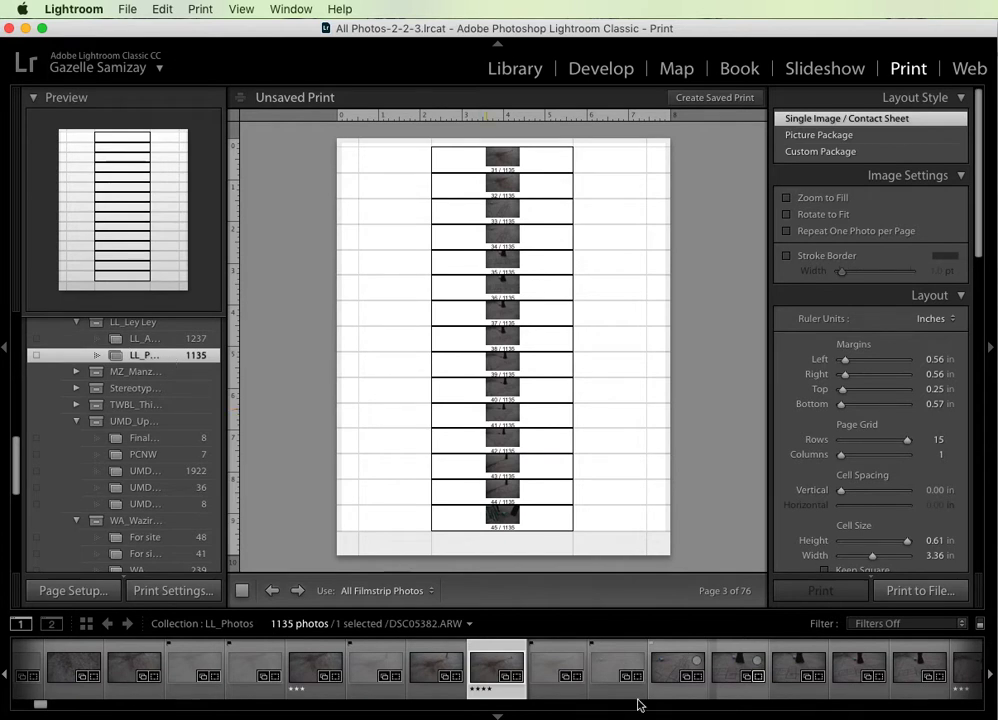
click(410, 591)
click(400, 602)
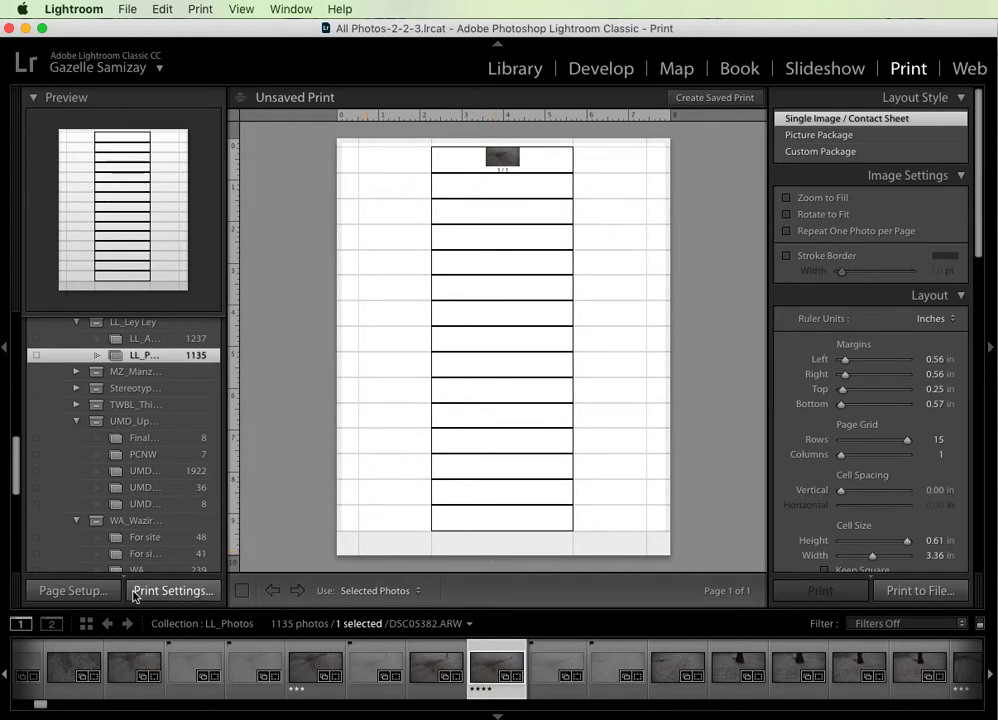
click(92, 594)
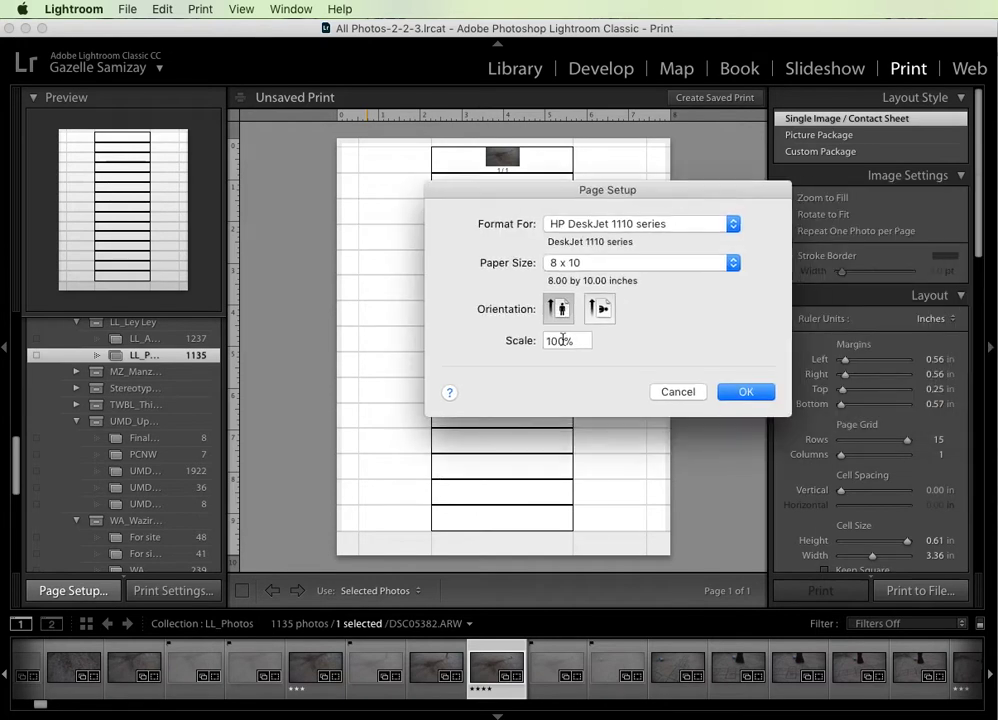
click(560, 309)
click(750, 392)
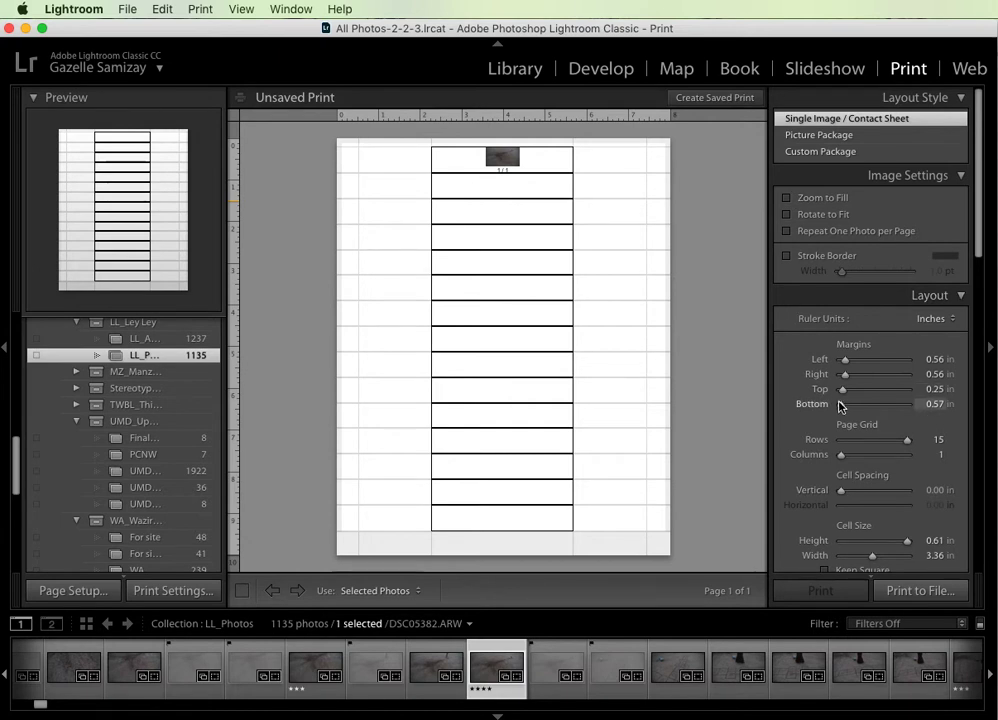
Step: Set the page grid to 3 rows and 3 columns
drag(904, 446, 858, 443)
click(928, 441)
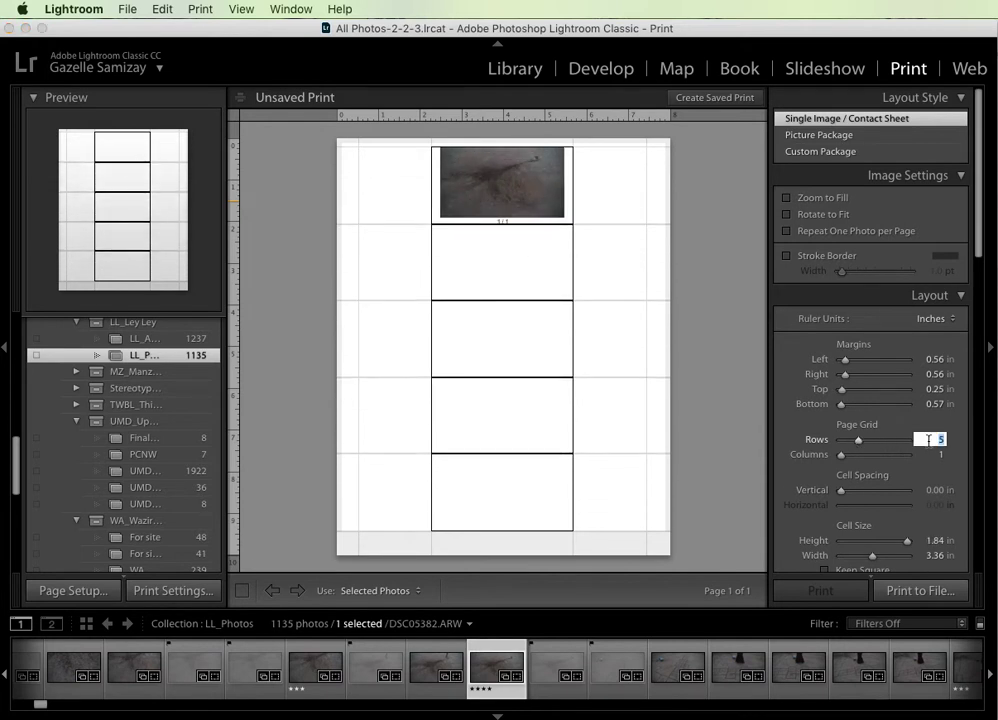
text(3)
click(935, 454)
text(3)
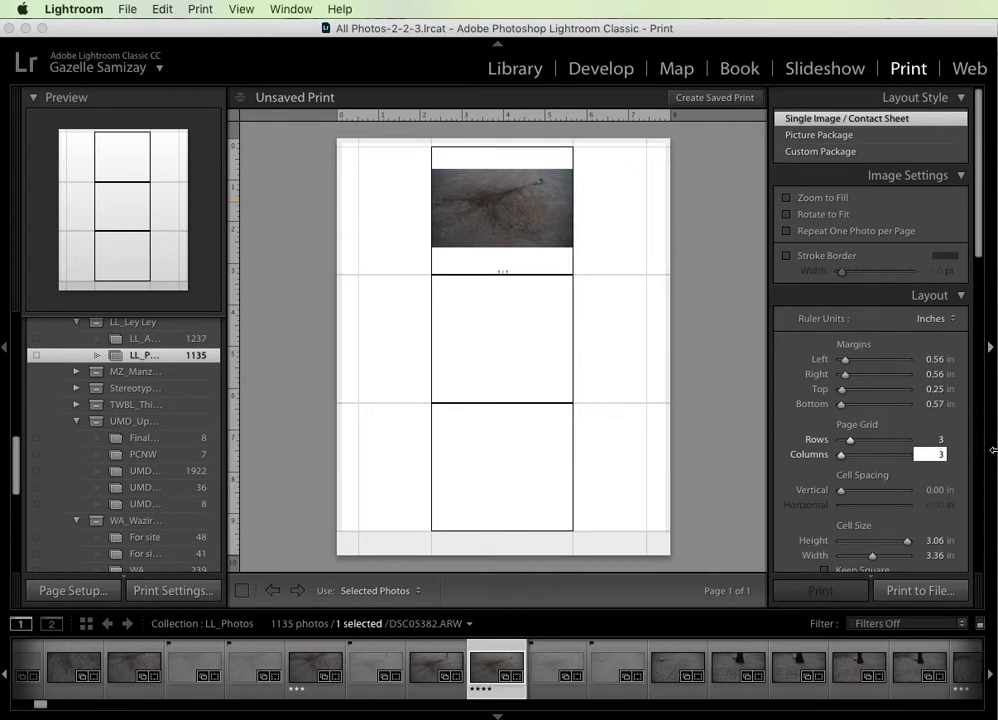
key(Return)
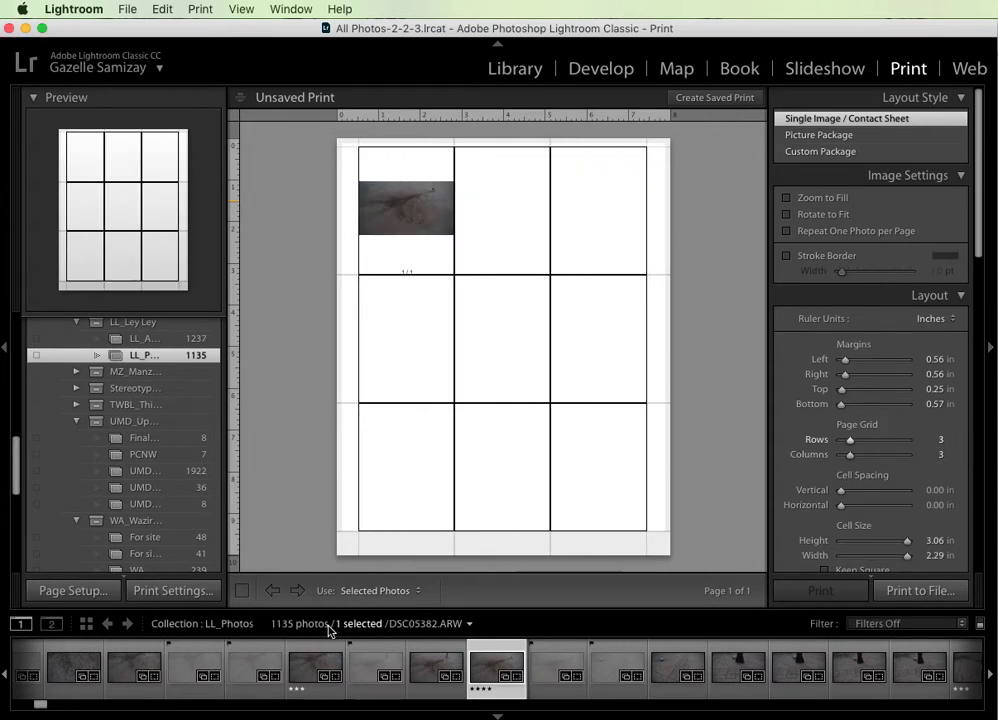
Step: Select 13 photos in the filmstrip, from the woman's portrait onward
scroll(470, 670, up, 2)
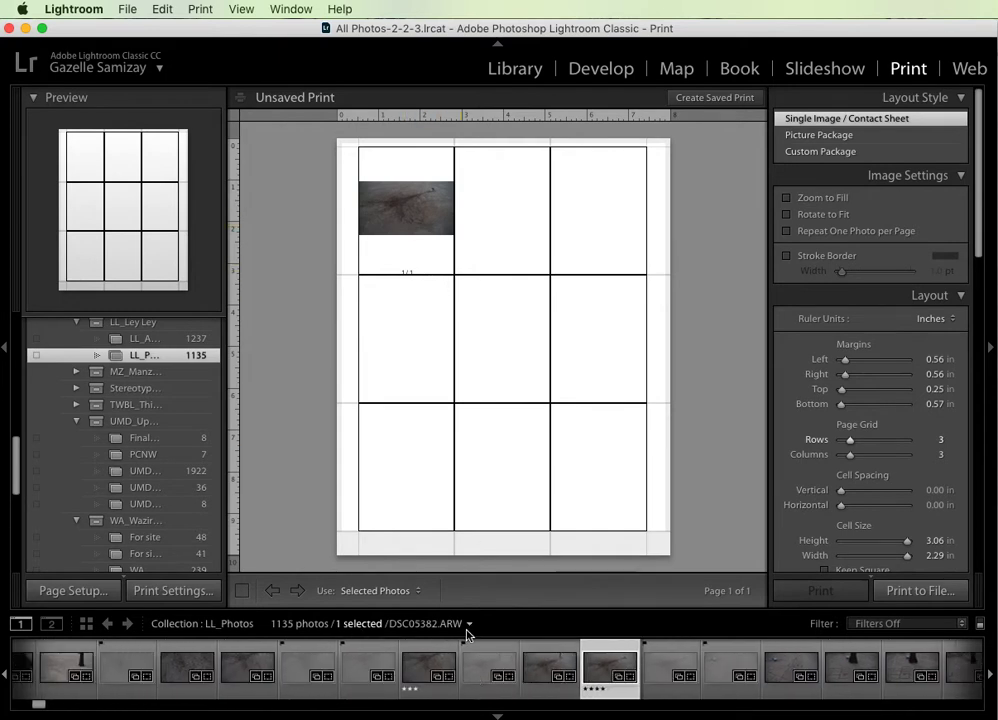
scroll(533, 688, up, 1)
scroll(533, 688, up, 3)
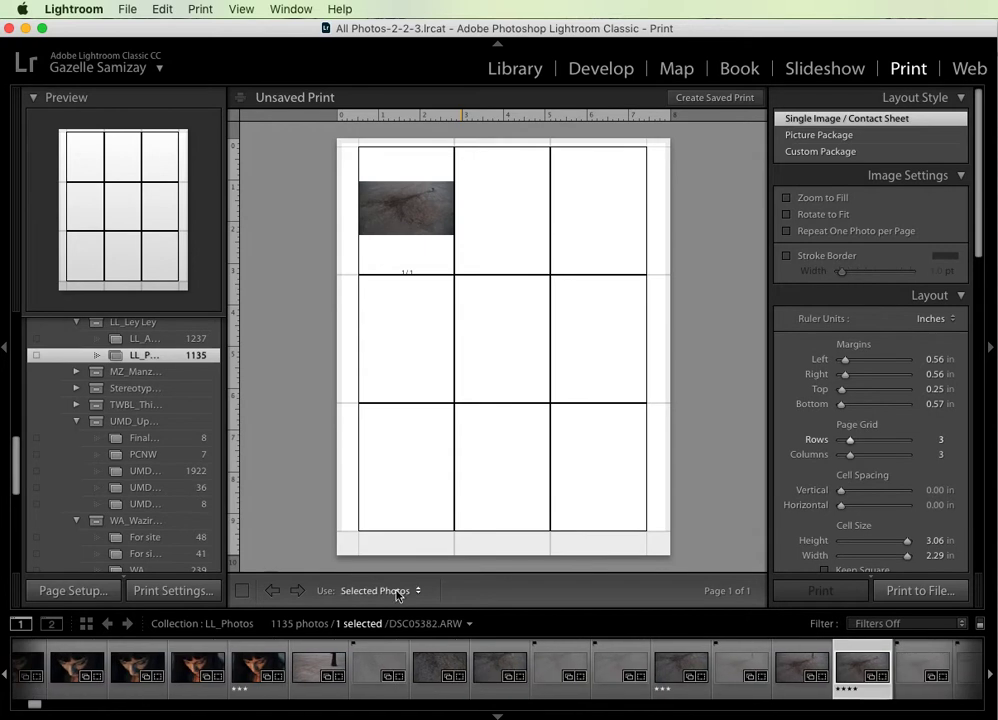
scroll(552, 702, down, 10)
scroll(552, 702, down, 15)
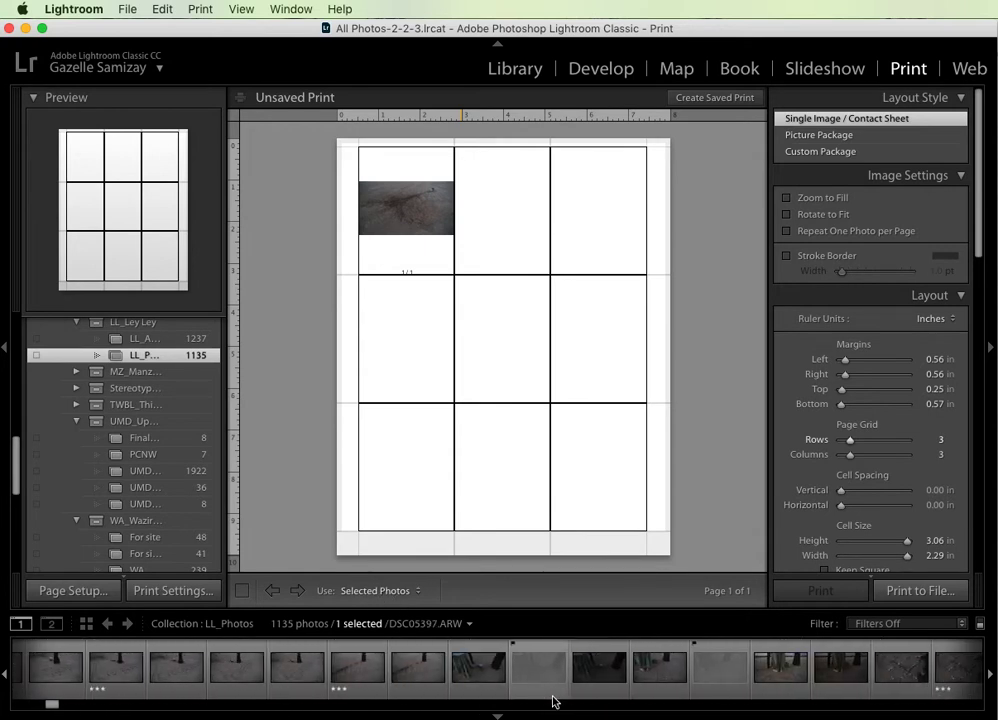
scroll(552, 702, down, 4)
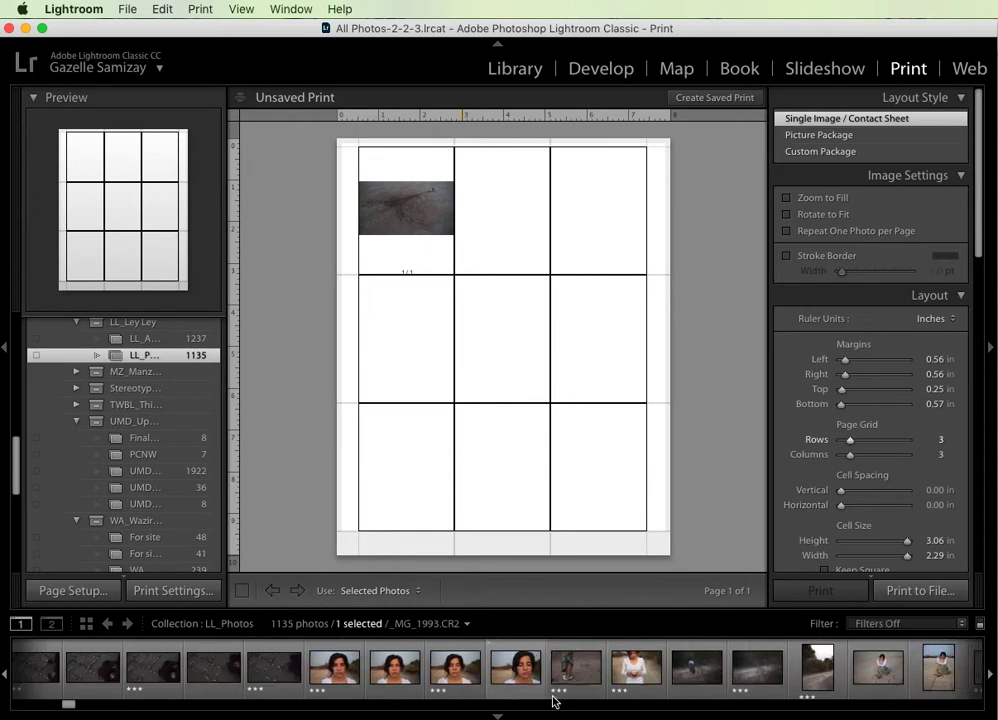
click(474, 678)
scroll(518, 670, down, 6)
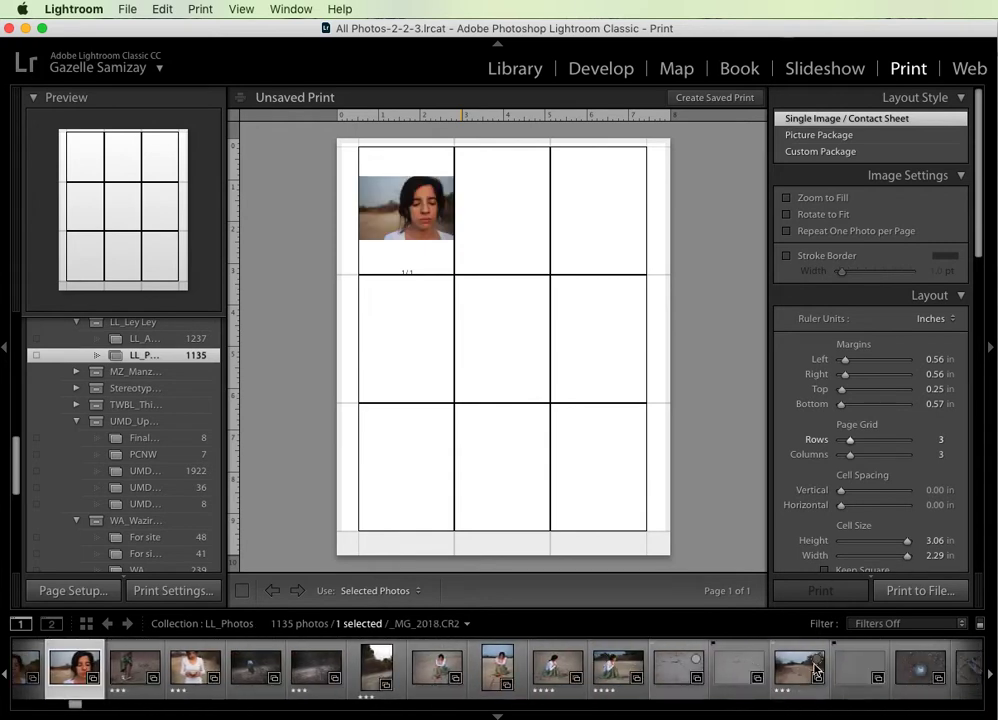
shift+click(797, 669)
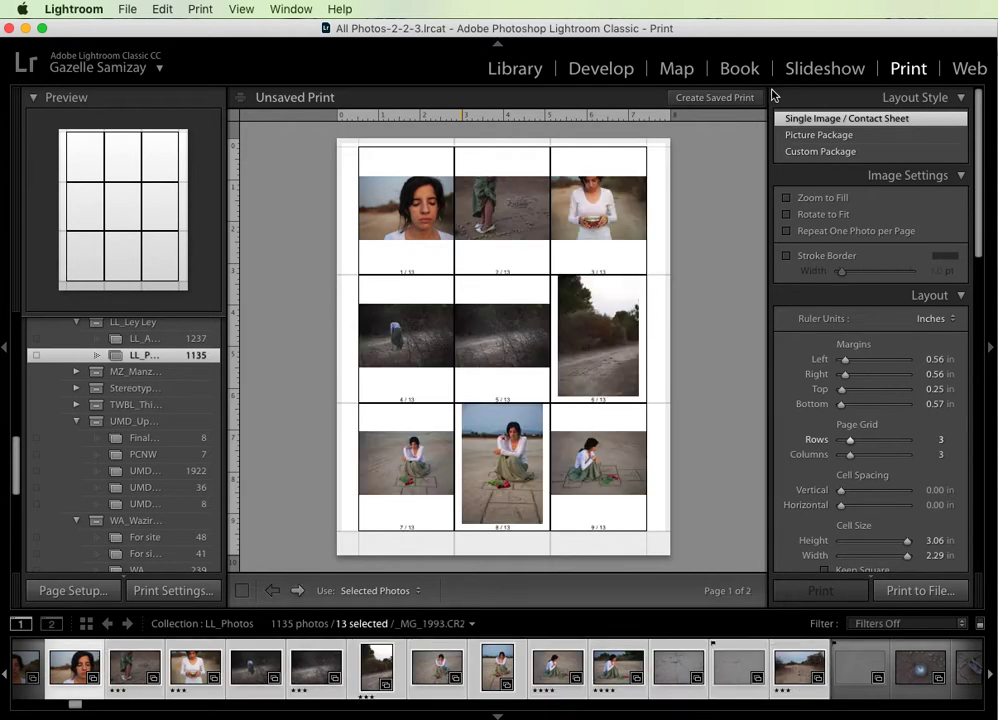
scroll(869, 301, down, 3)
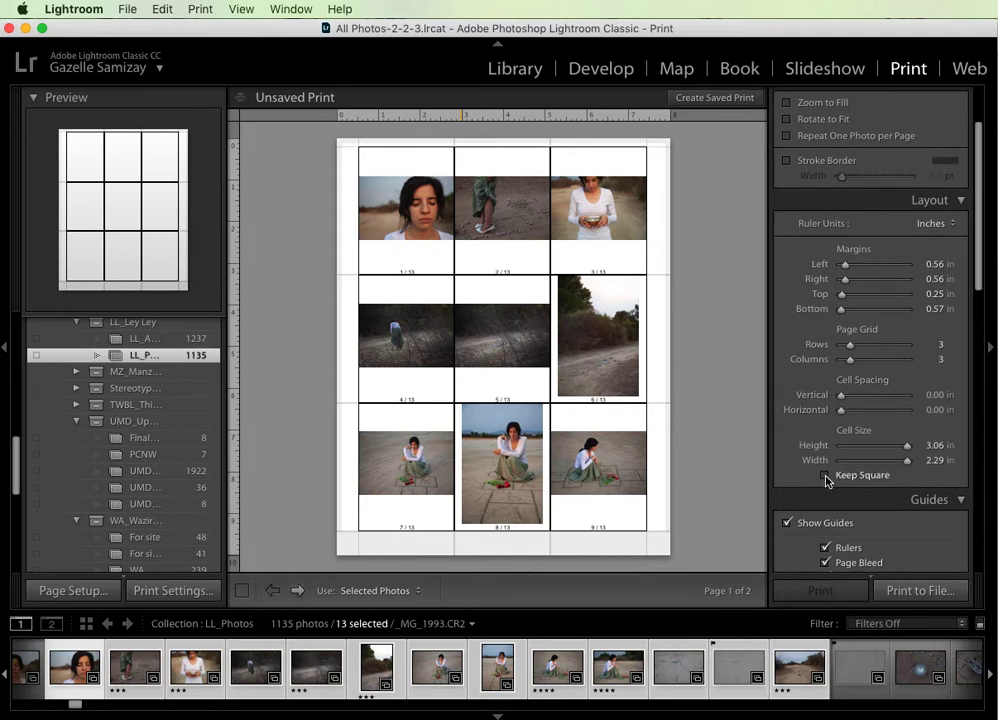
click(826, 477)
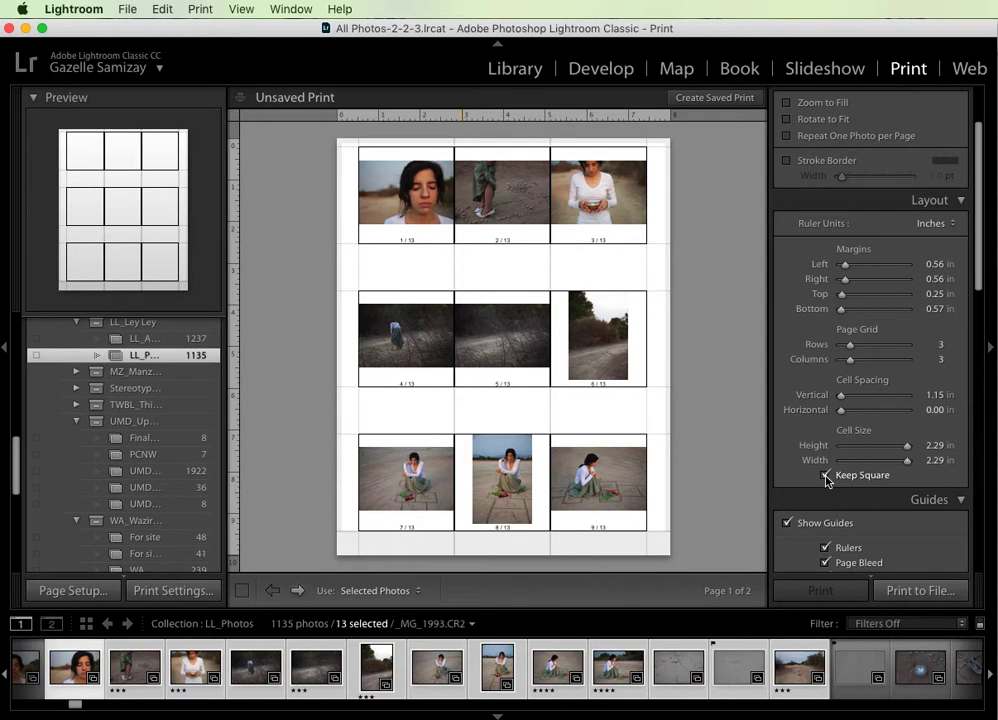
click(826, 477)
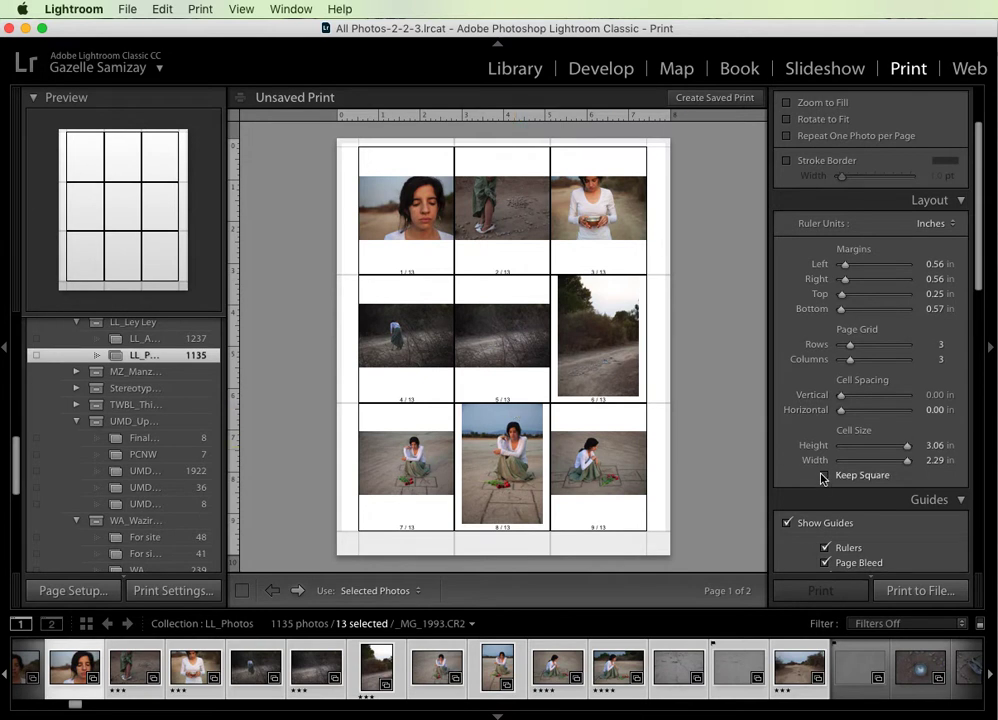
scroll(806, 272, up, 2)
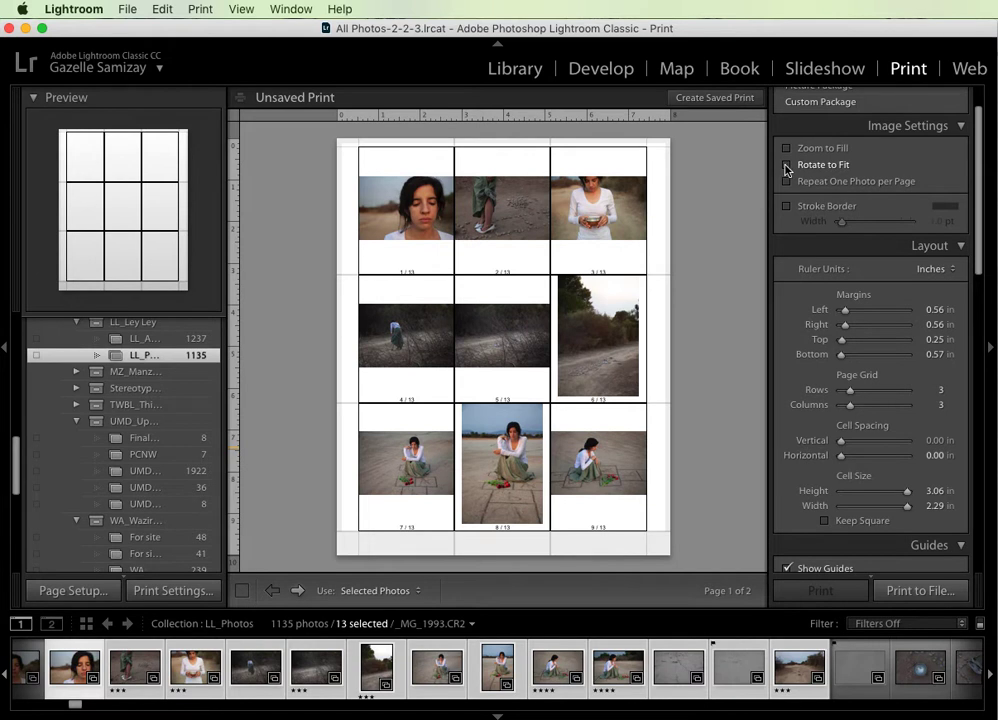
click(786, 166)
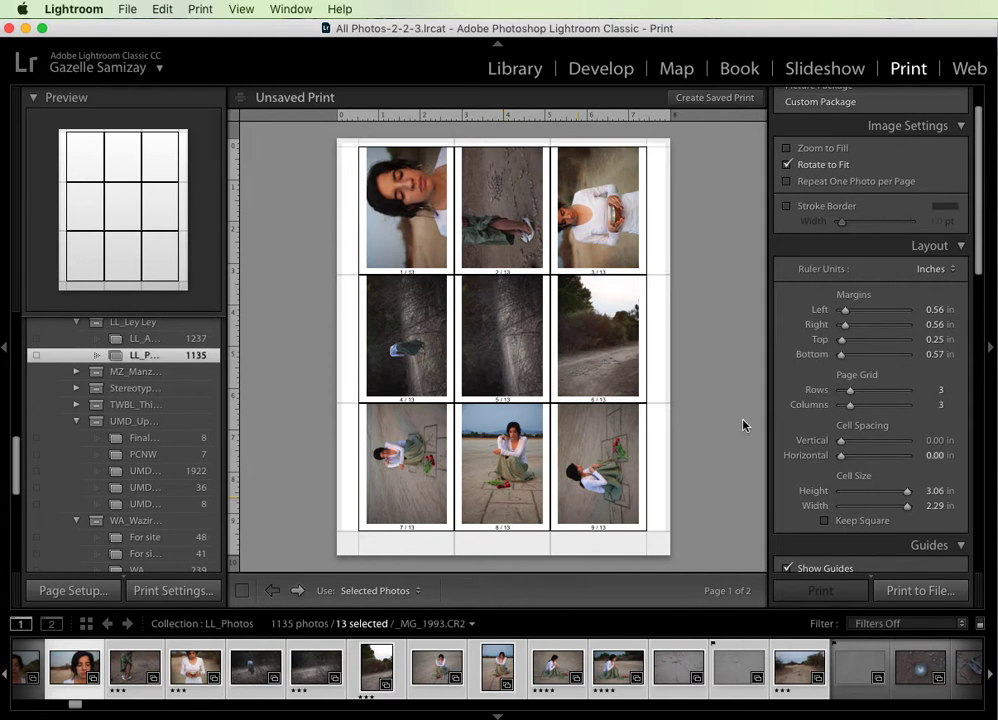
click(786, 166)
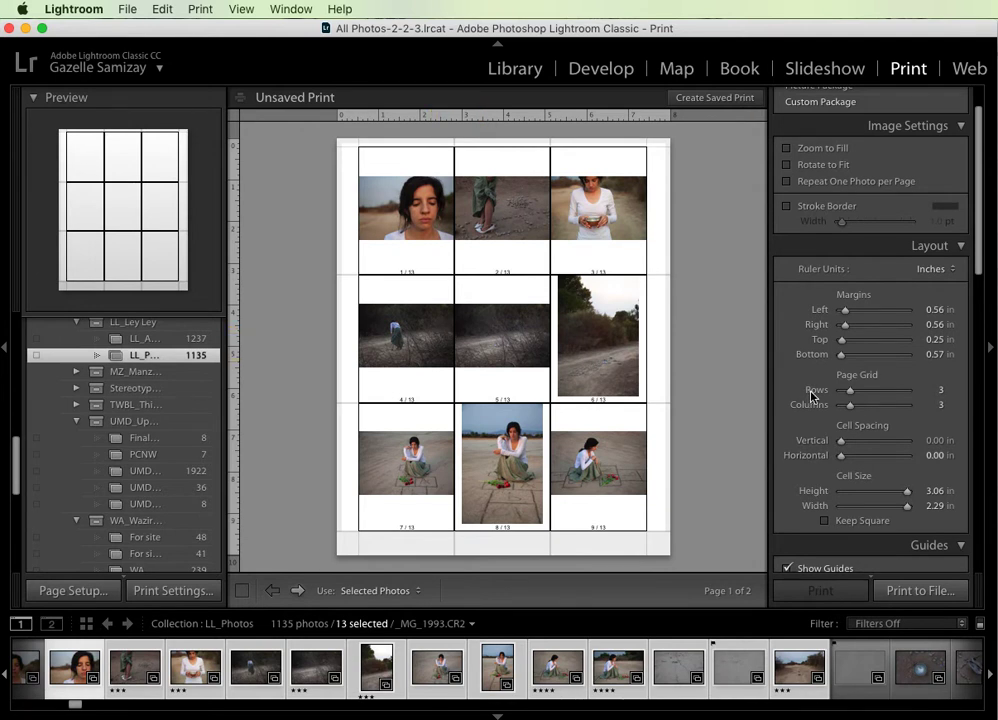
Step: Set horizontal cell spacing to 0.14 in and turn on Keep Square
drag(841, 457, 845, 459)
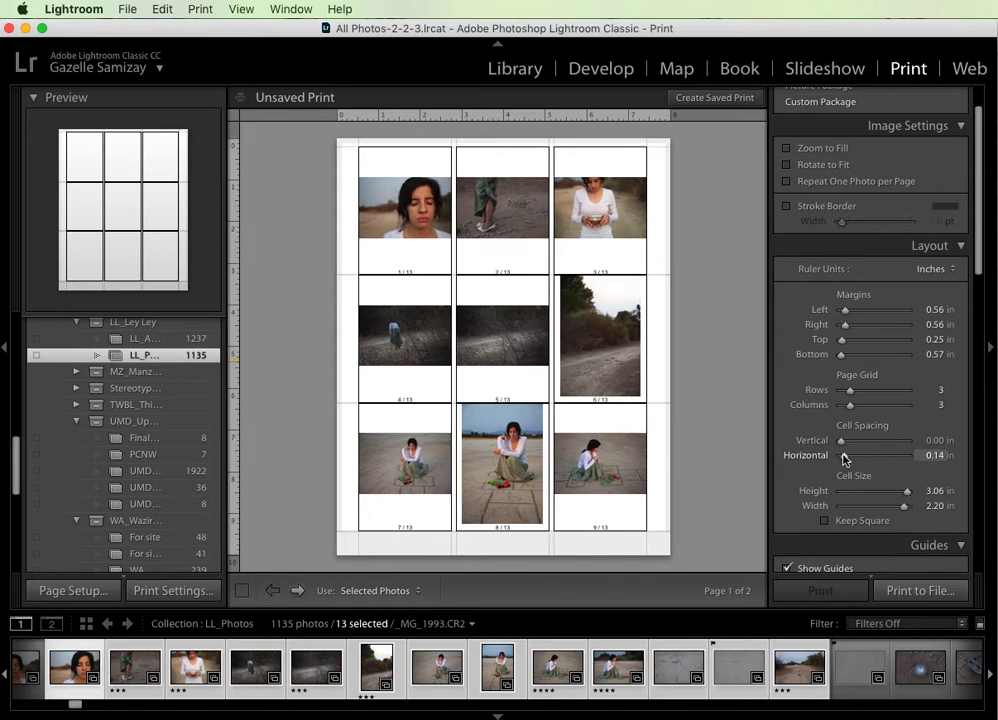
scroll(843, 458, down, 5)
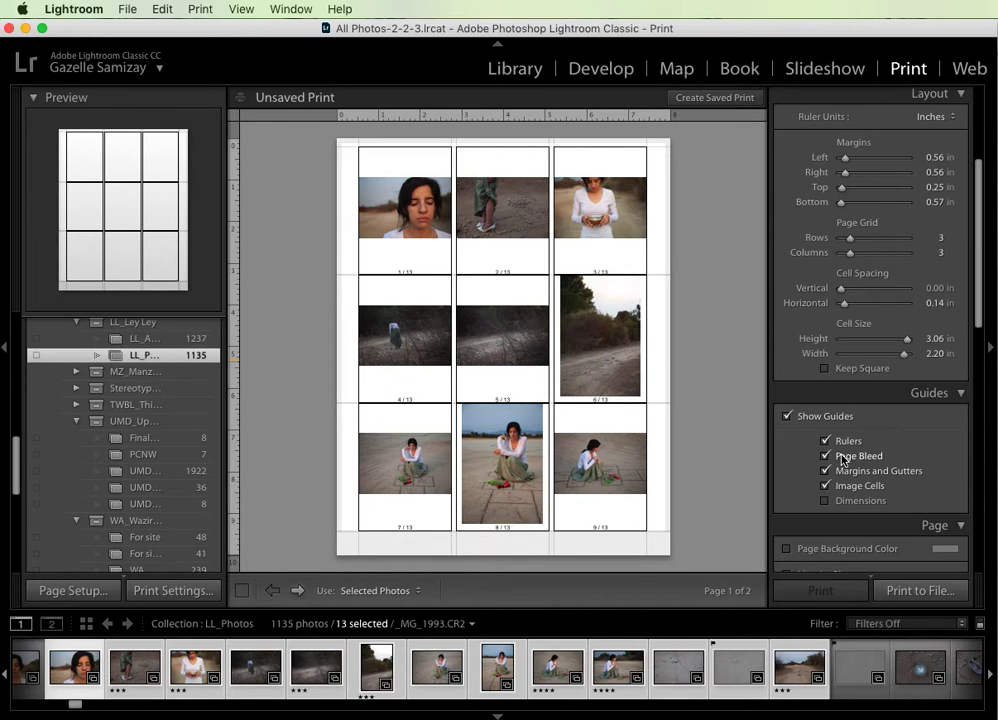
click(825, 369)
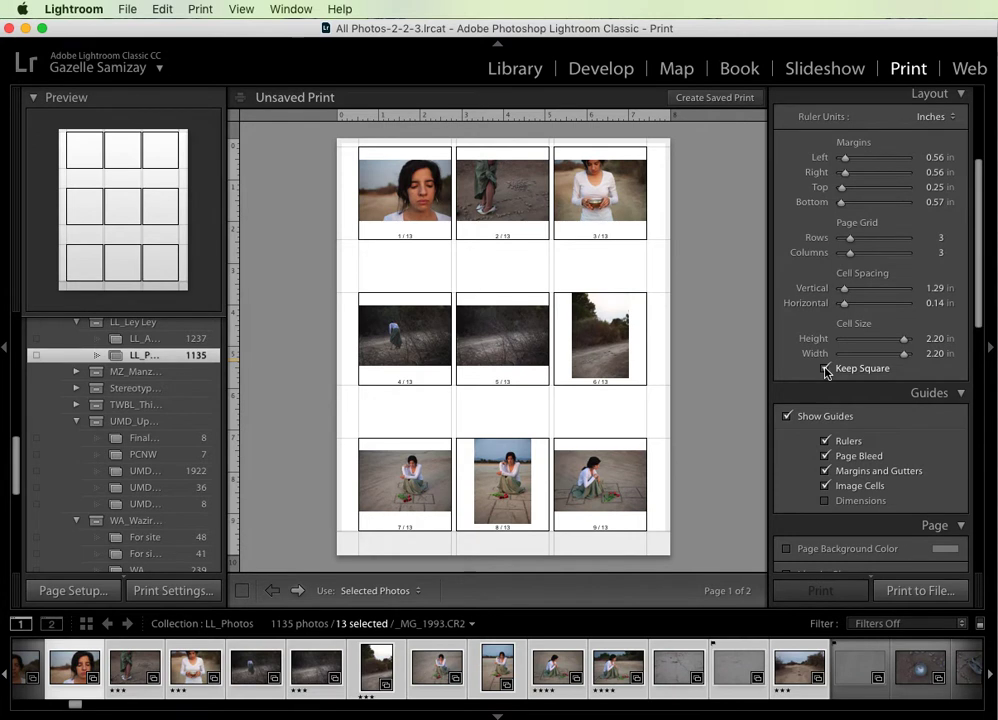
scroll(810, 372, down, 2)
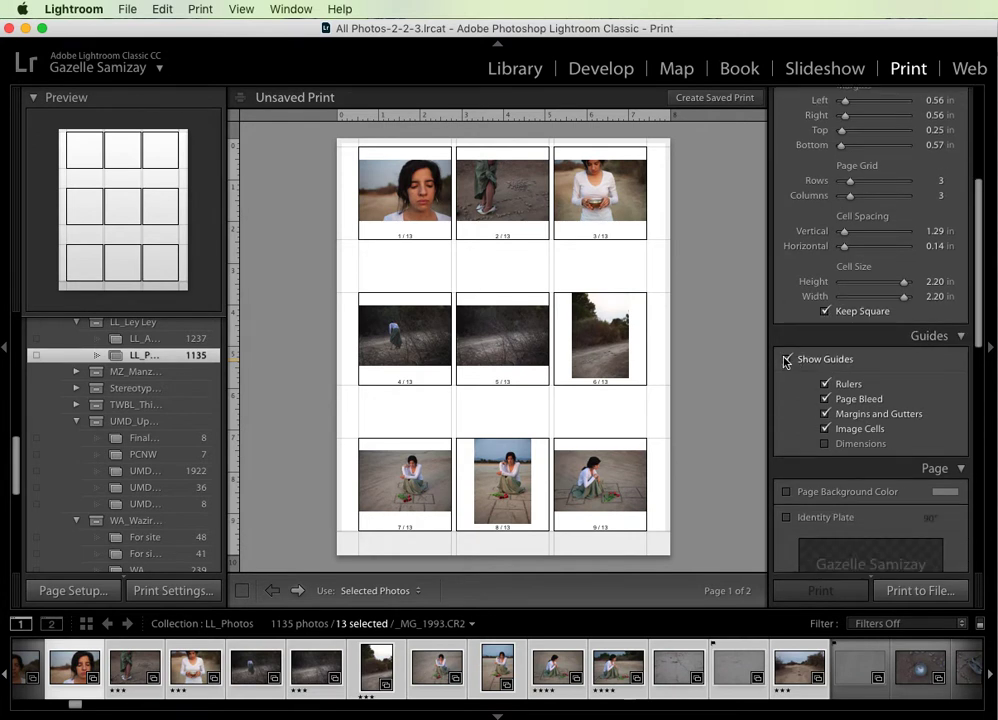
Step: Turn off Show Guides on the page preview
click(786, 359)
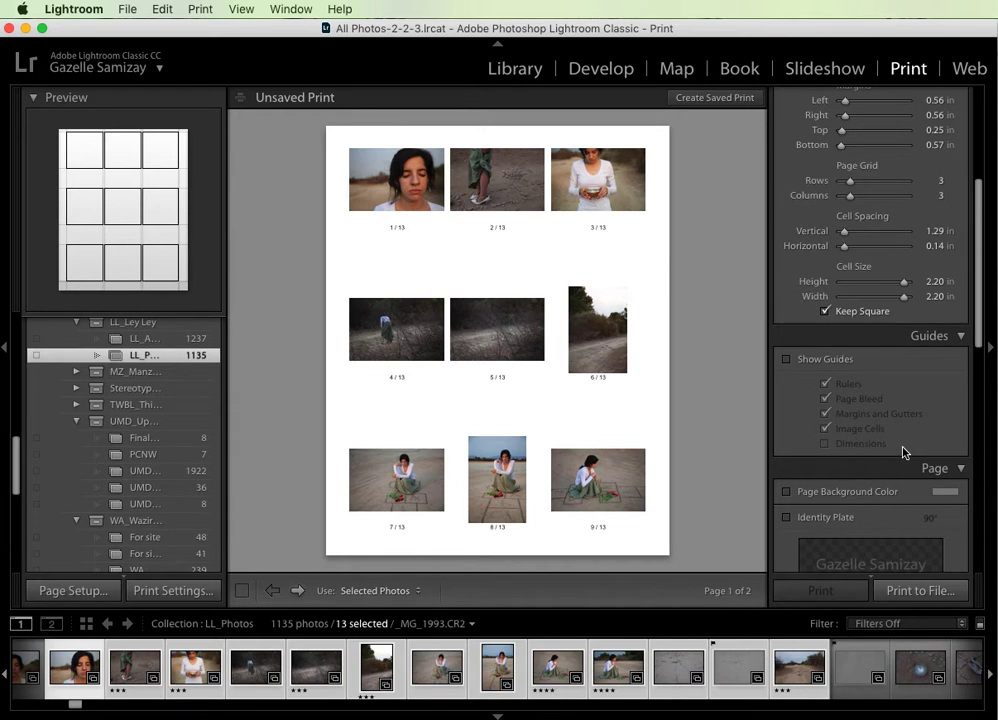
scroll(903, 452, down, 3)
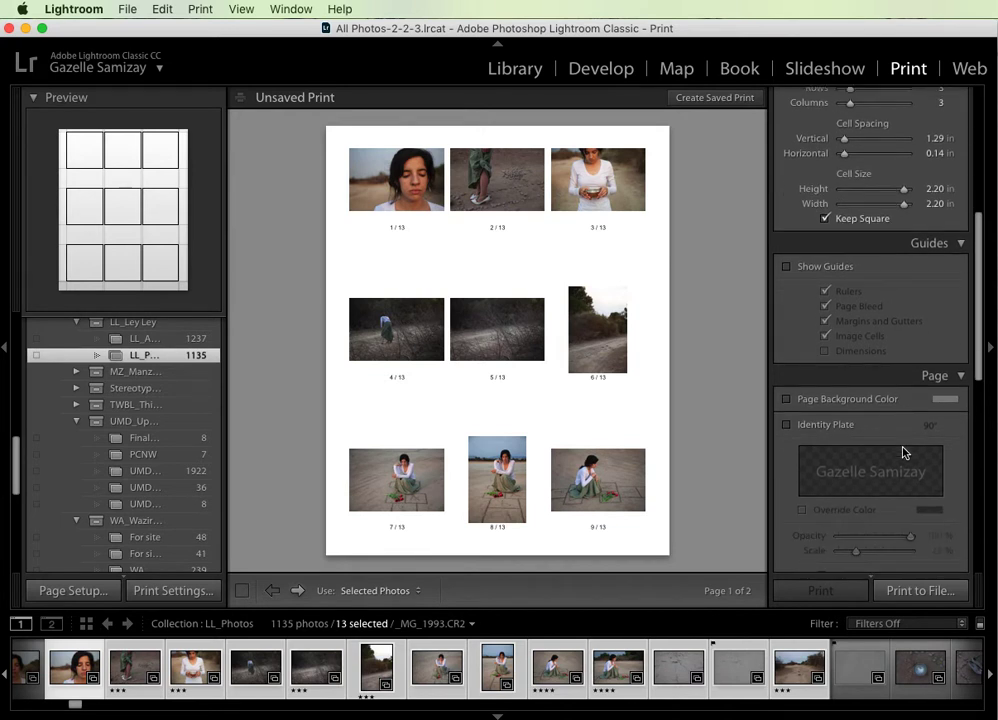
scroll(903, 452, down, 7)
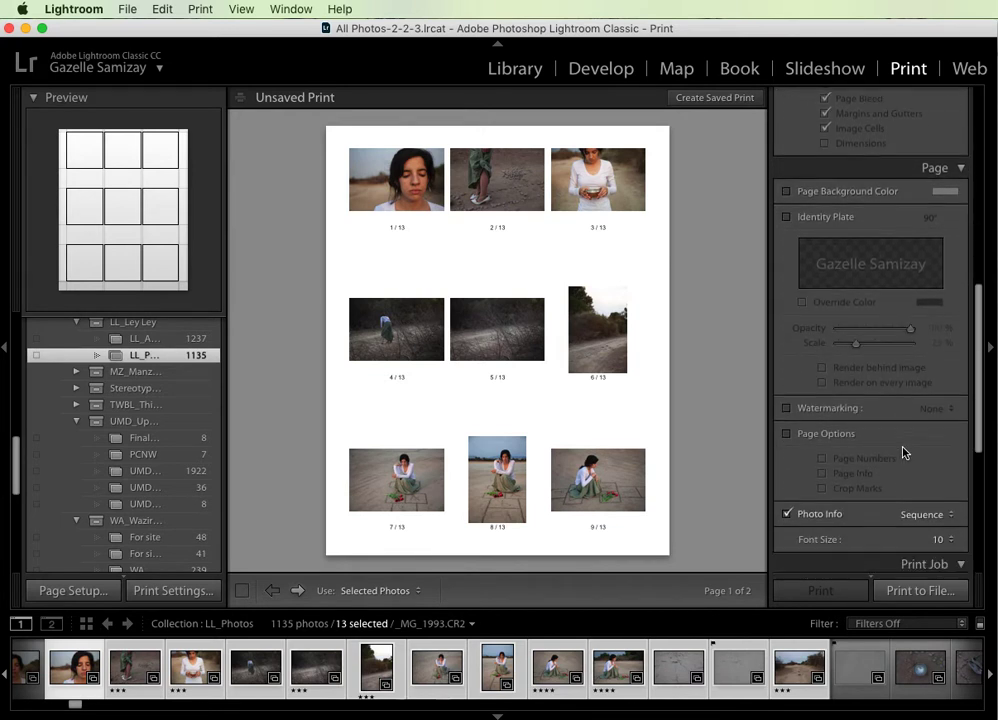
scroll(903, 452, down, 3)
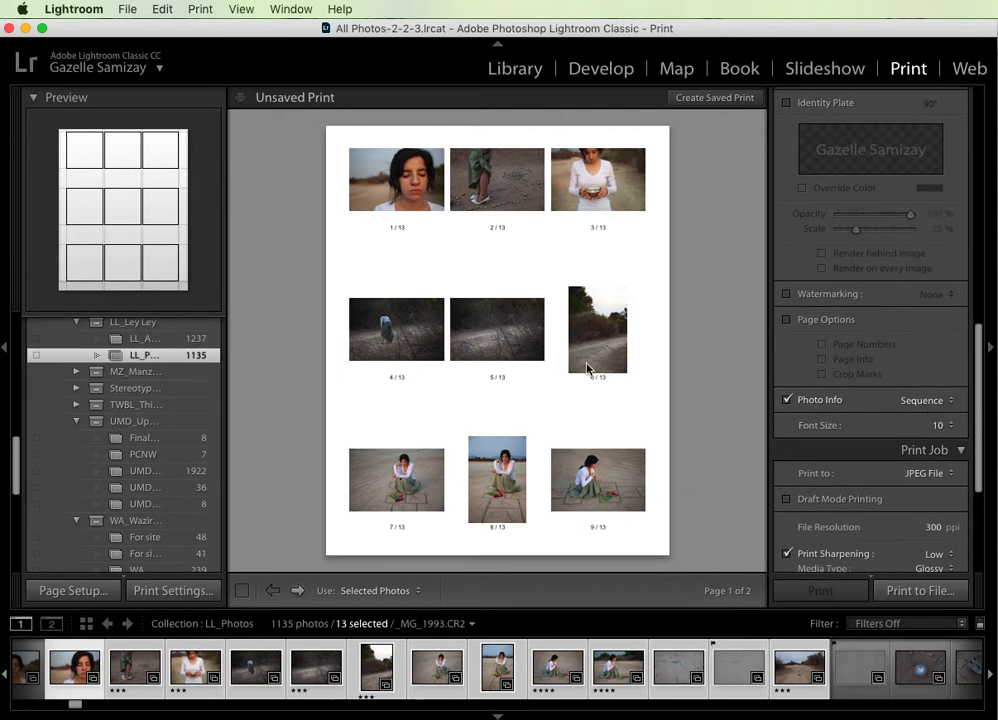
Step: Choose Edit… from the Photo Info (Sequence) dropdown to open the Text Template Editor
click(950, 400)
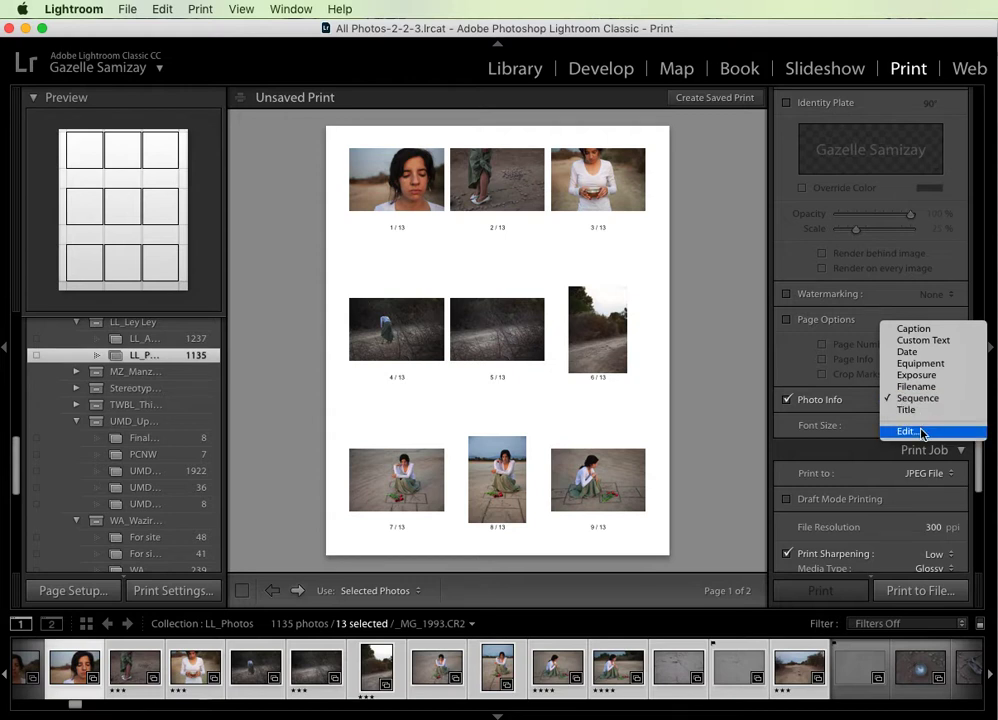
click(920, 432)
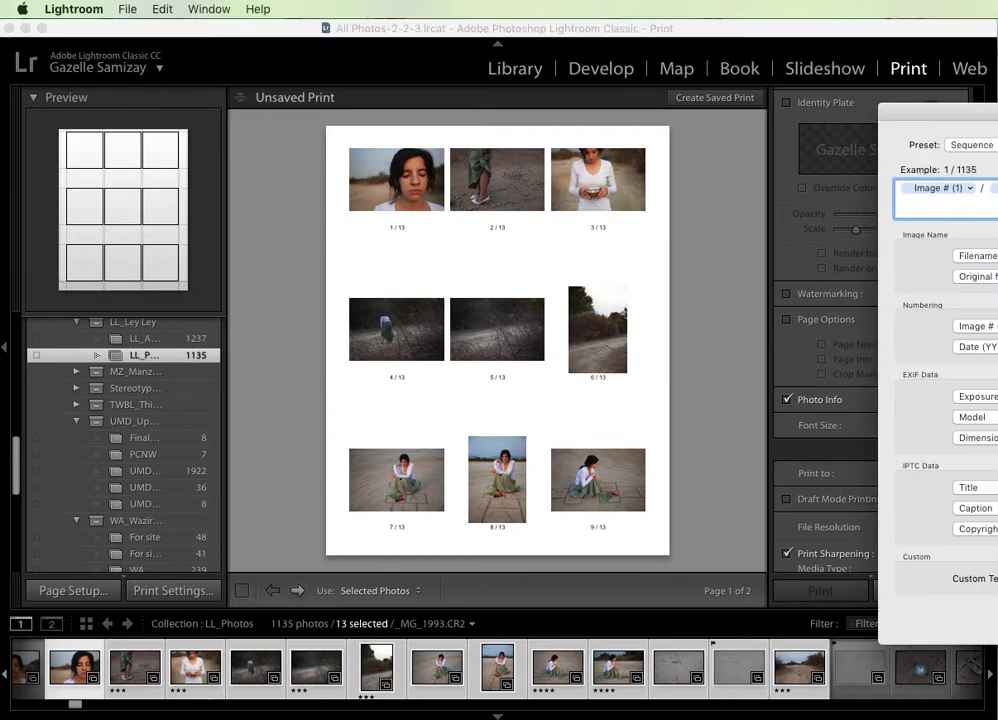
Step: Center the Text Template Editor and delete the Image # and Total # tokens, leaving it blank
drag(990, 112, 663, 102)
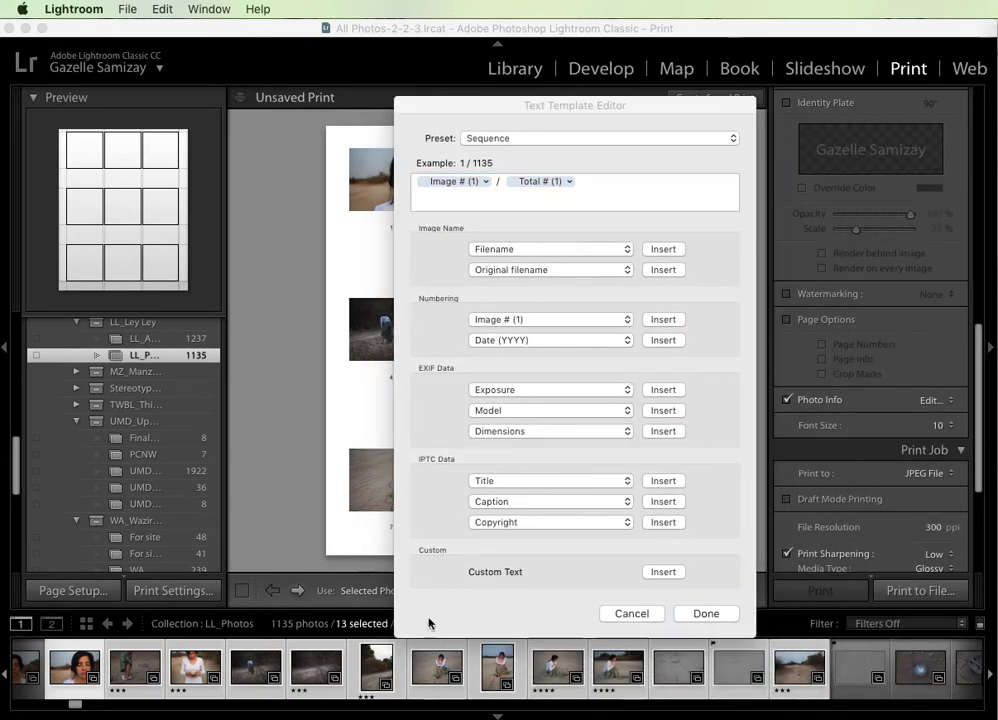
click(452, 181)
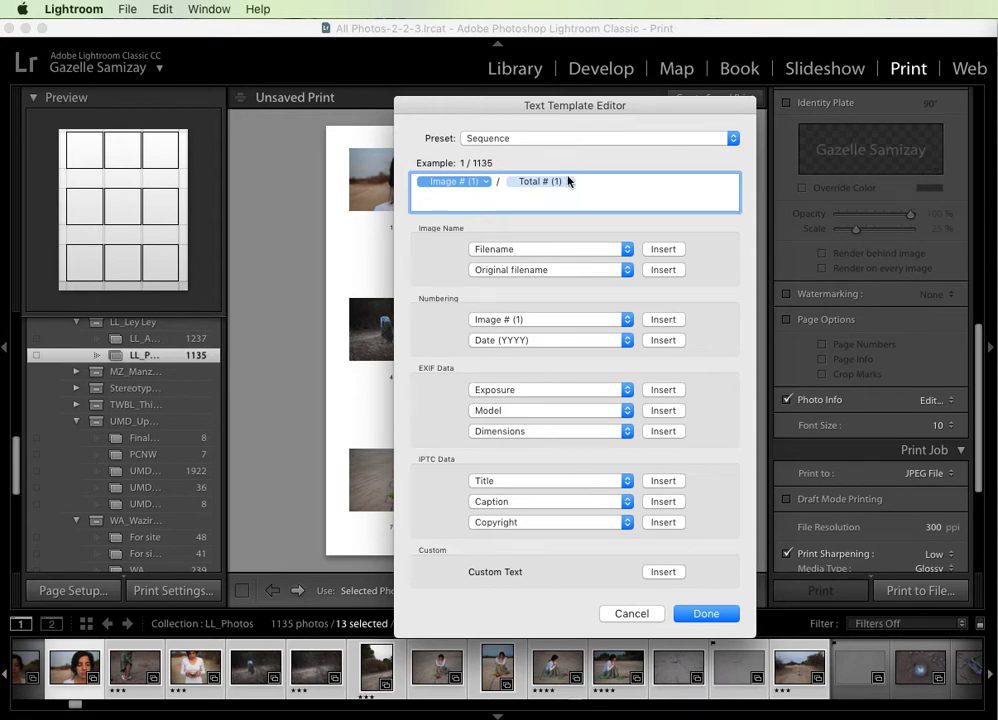
click(610, 181)
key(BackSpace)
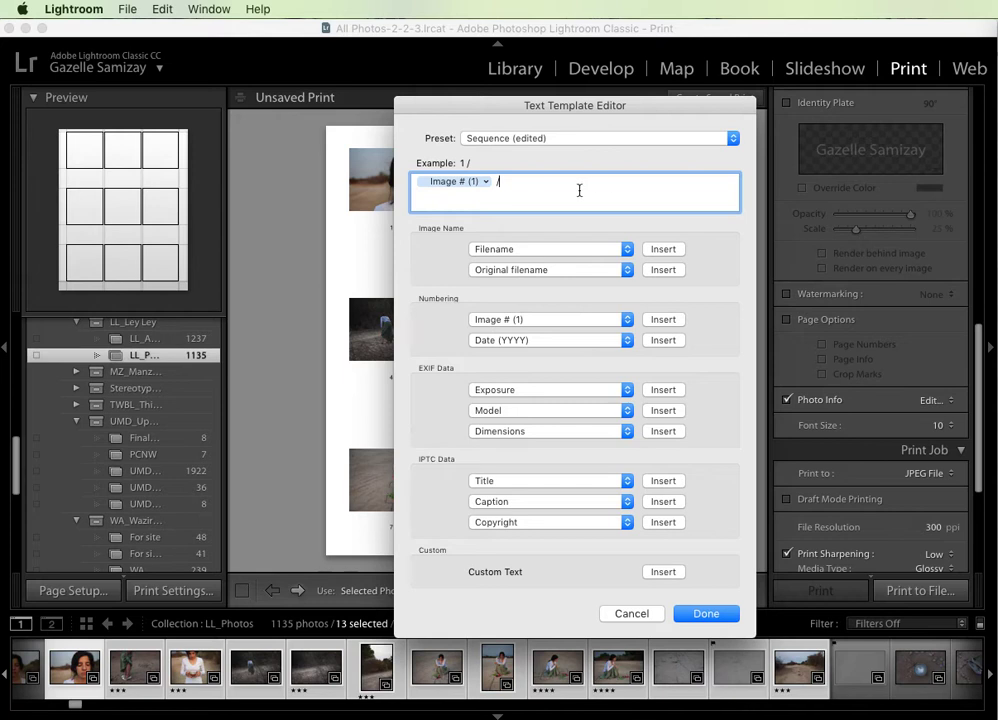
drag(496, 182, 513, 178)
text(-)
key(BackSpace)
key(BackSpace)
key(BackSpace)
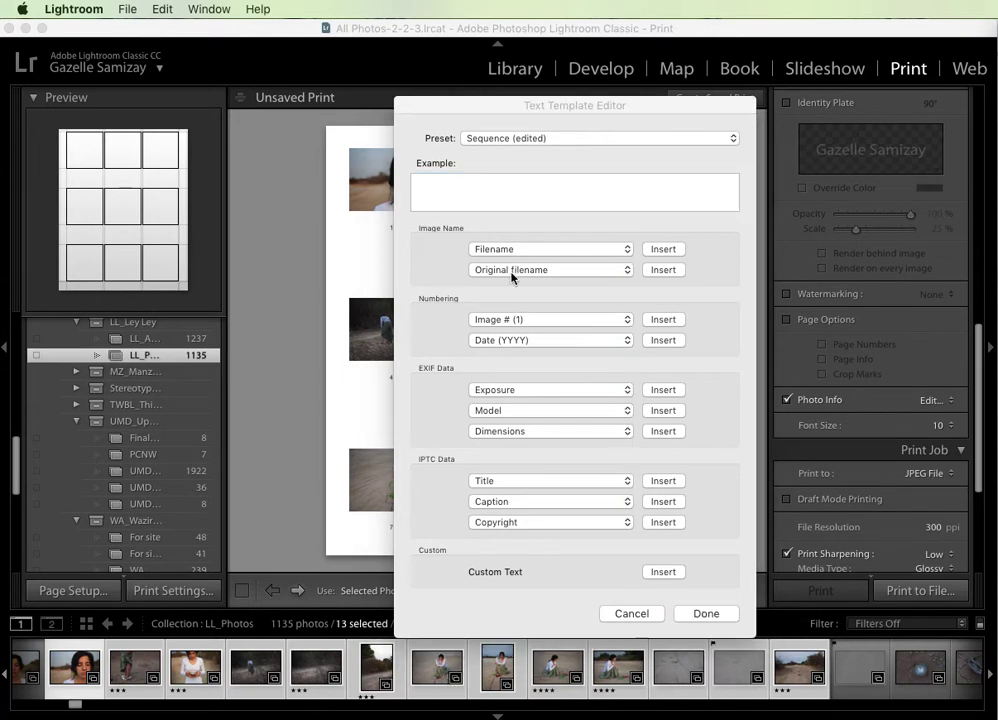
Step: Insert the Filename token, discarding a trial Filename number suffix, and type | after it
click(524, 249)
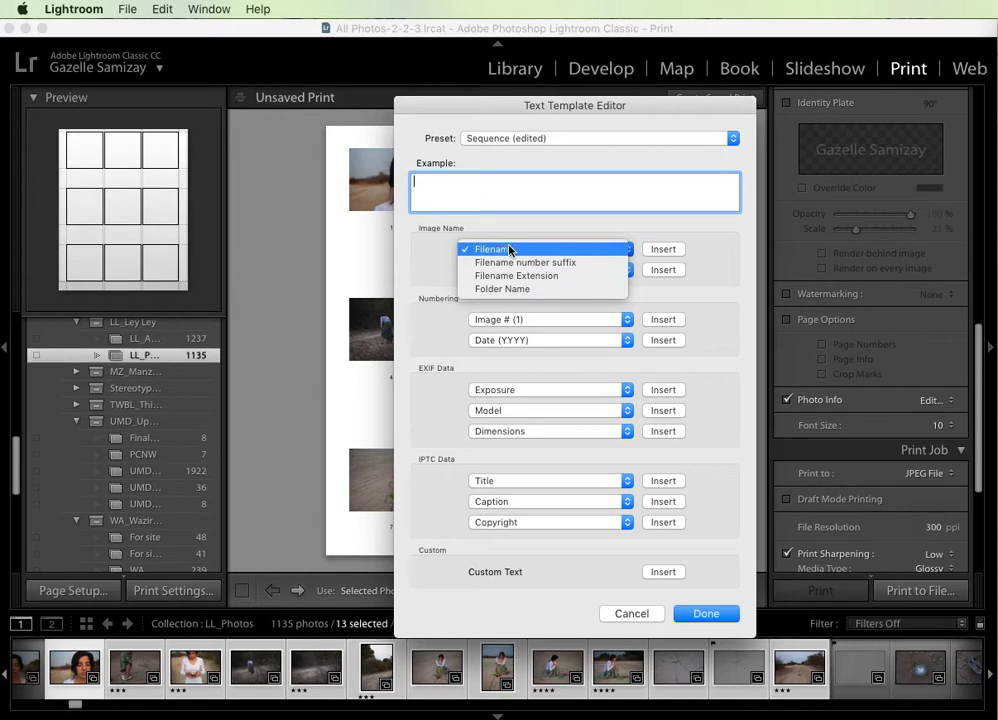
click(670, 250)
click(664, 250)
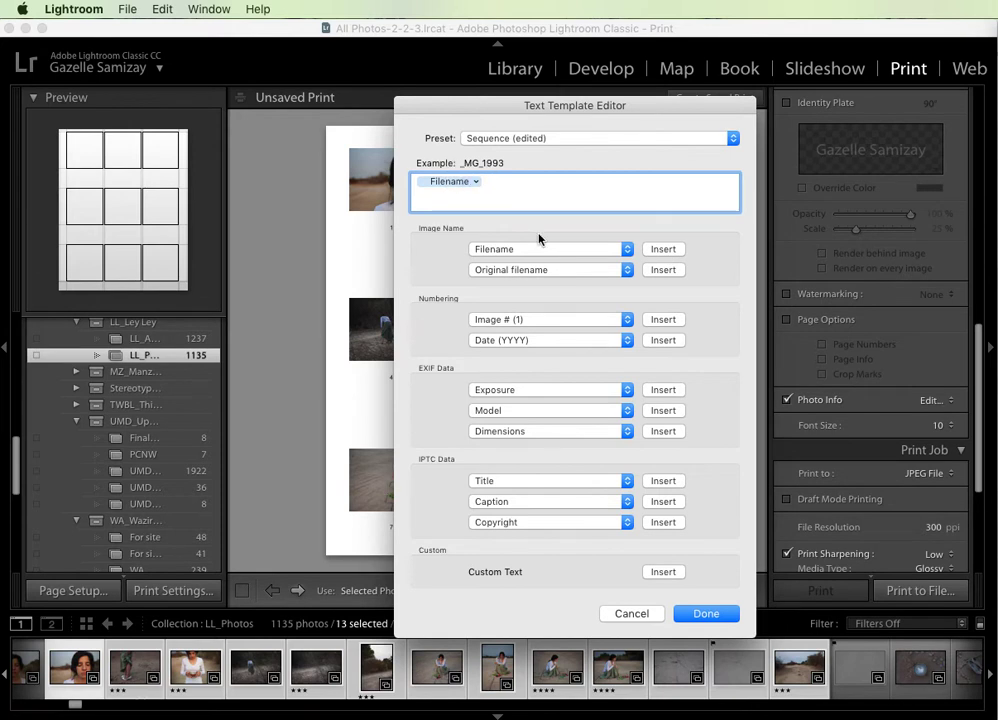
key(BackSpace)
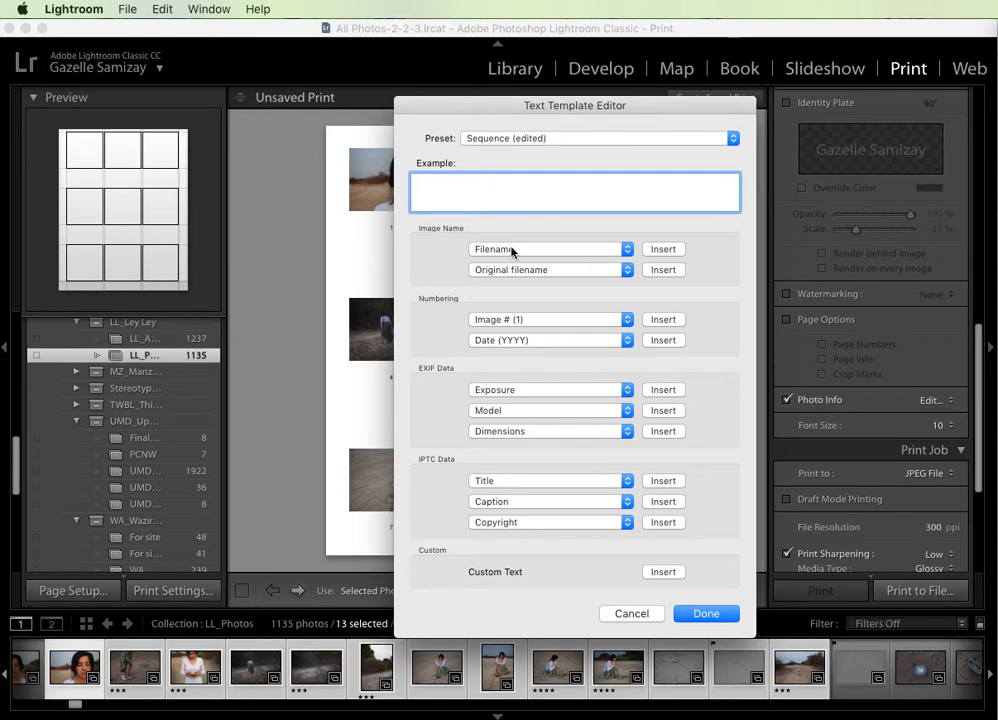
click(511, 250)
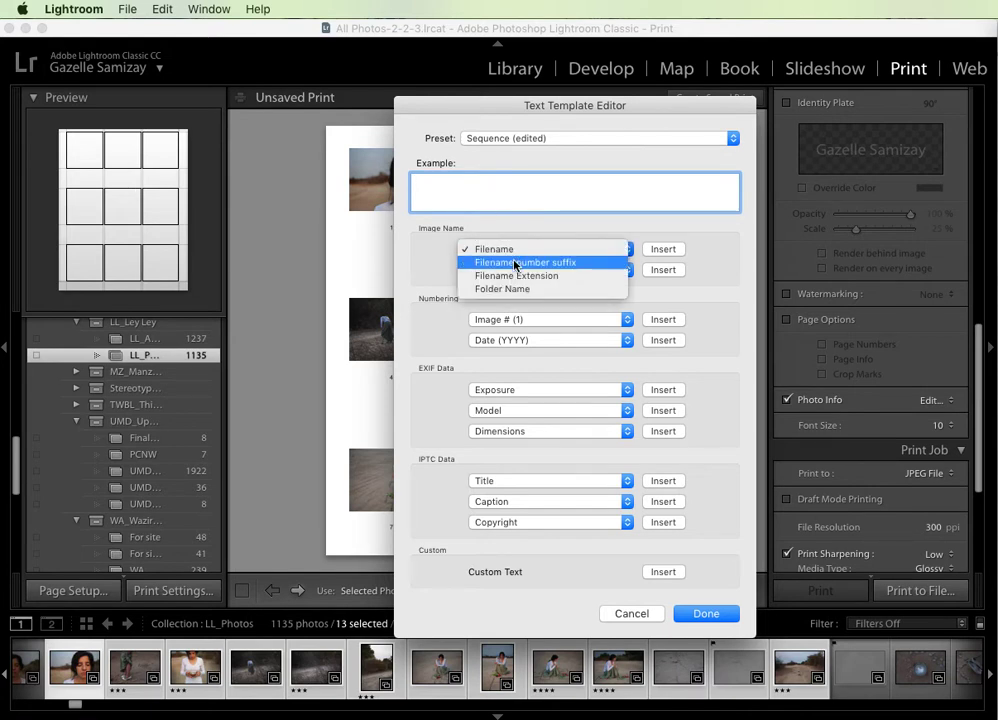
click(515, 262)
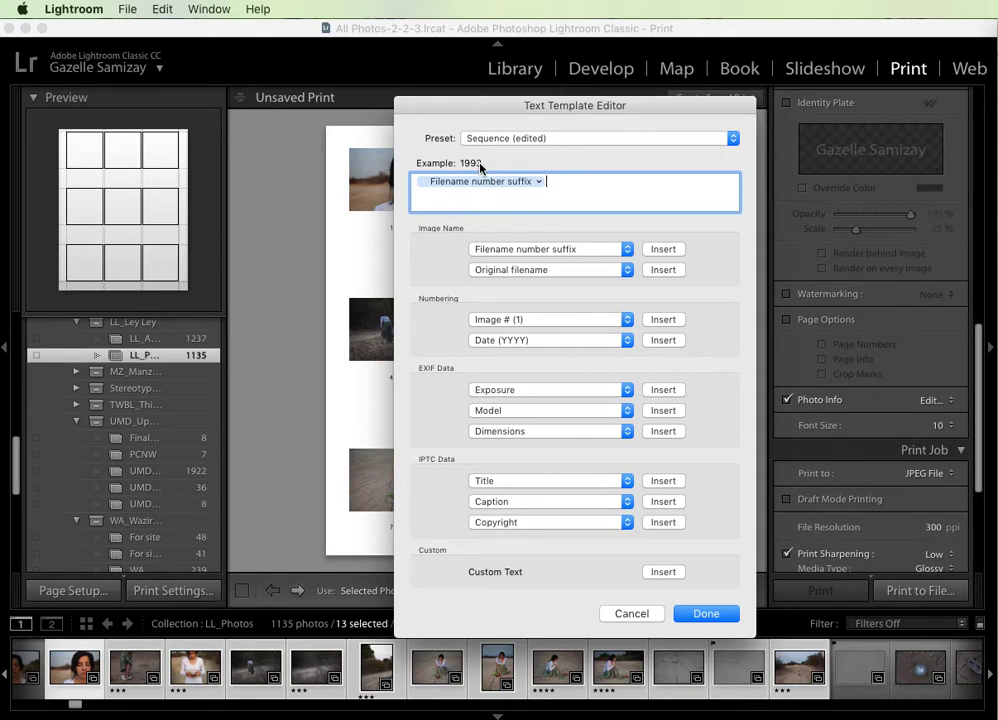
click(512, 248)
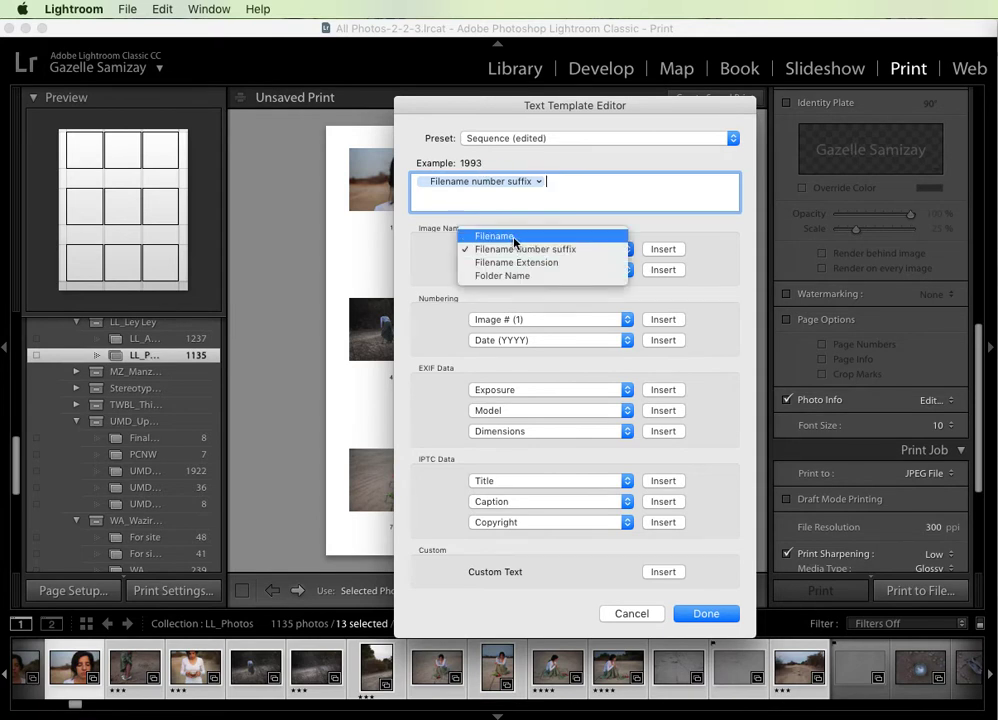
click(514, 237)
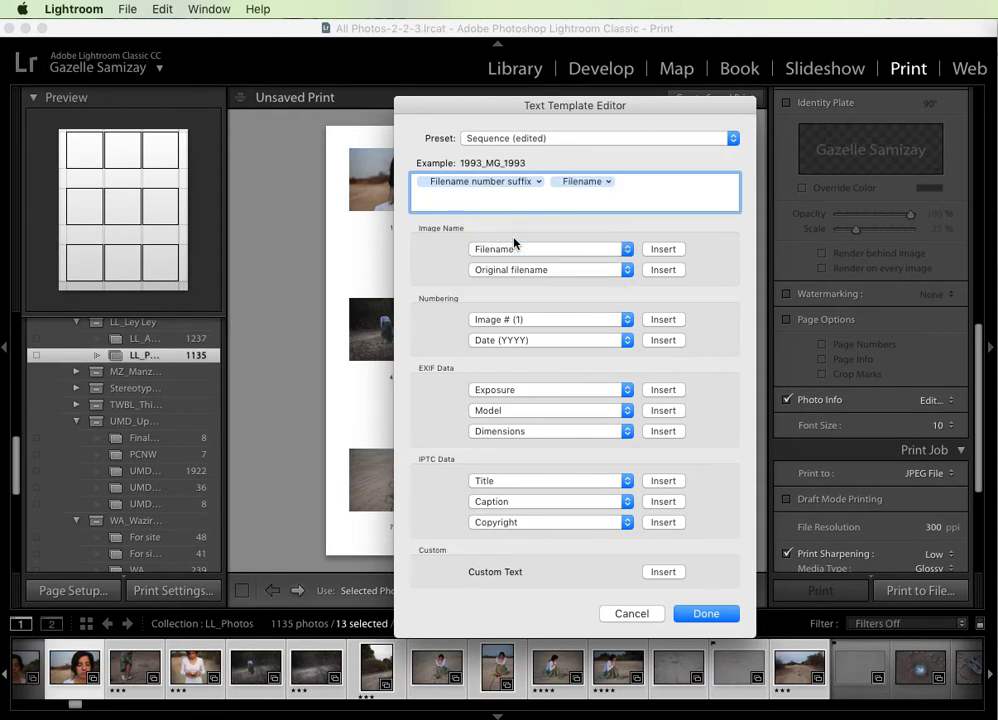
click(531, 184)
key(BackSpace)
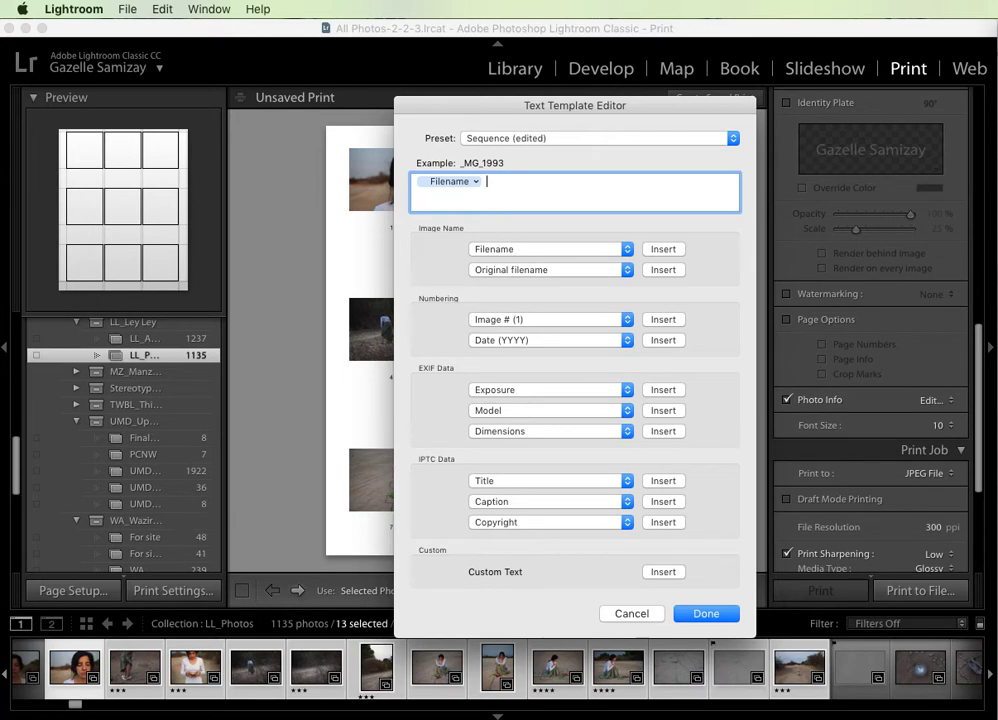
text(|)
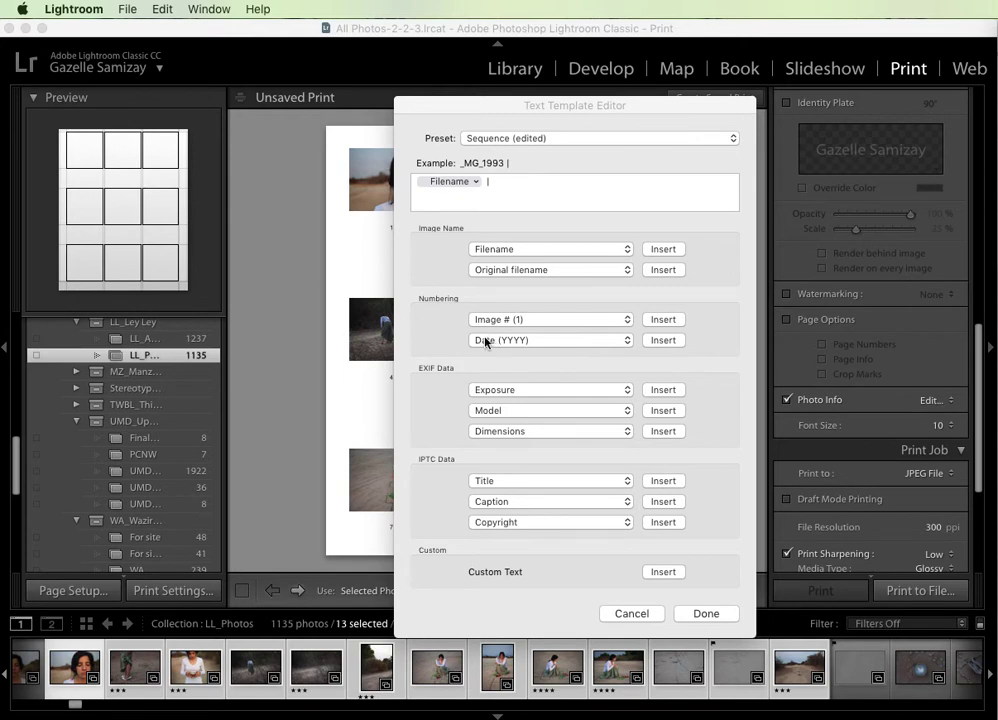
Step: Insert the Date (Month DD, YYYY) token and type | after it
click(482, 341)
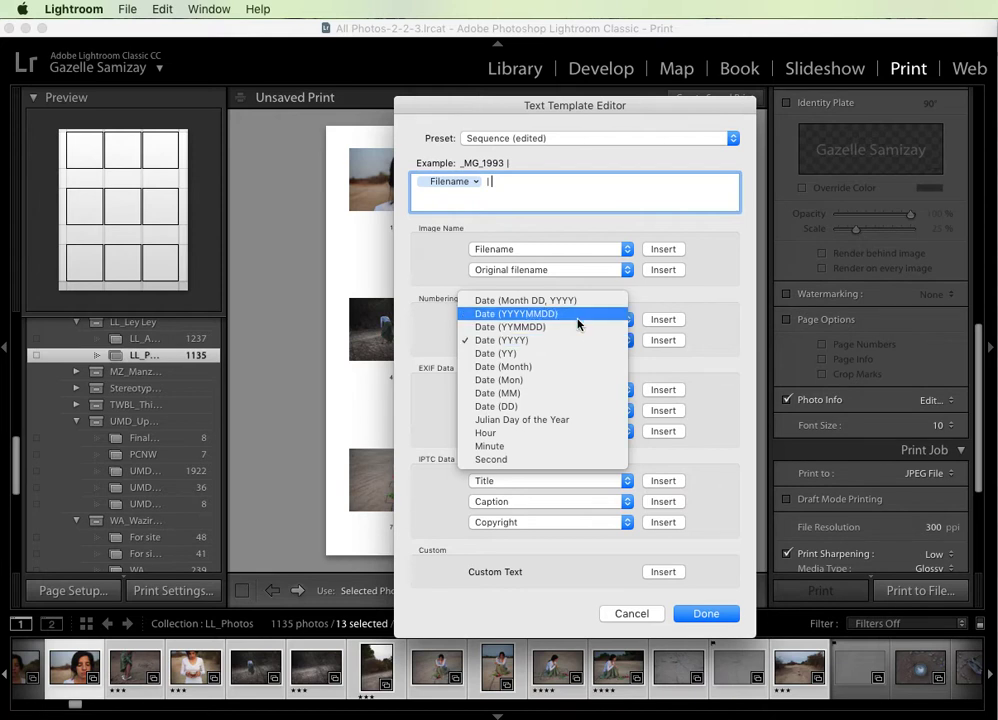
click(568, 301)
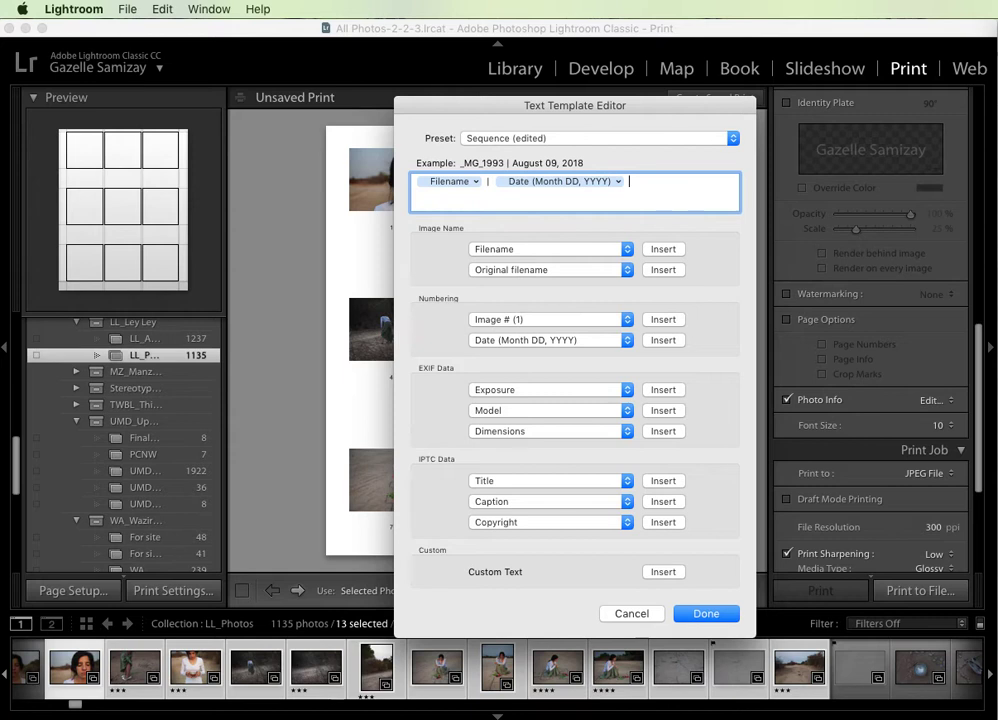
text(|)
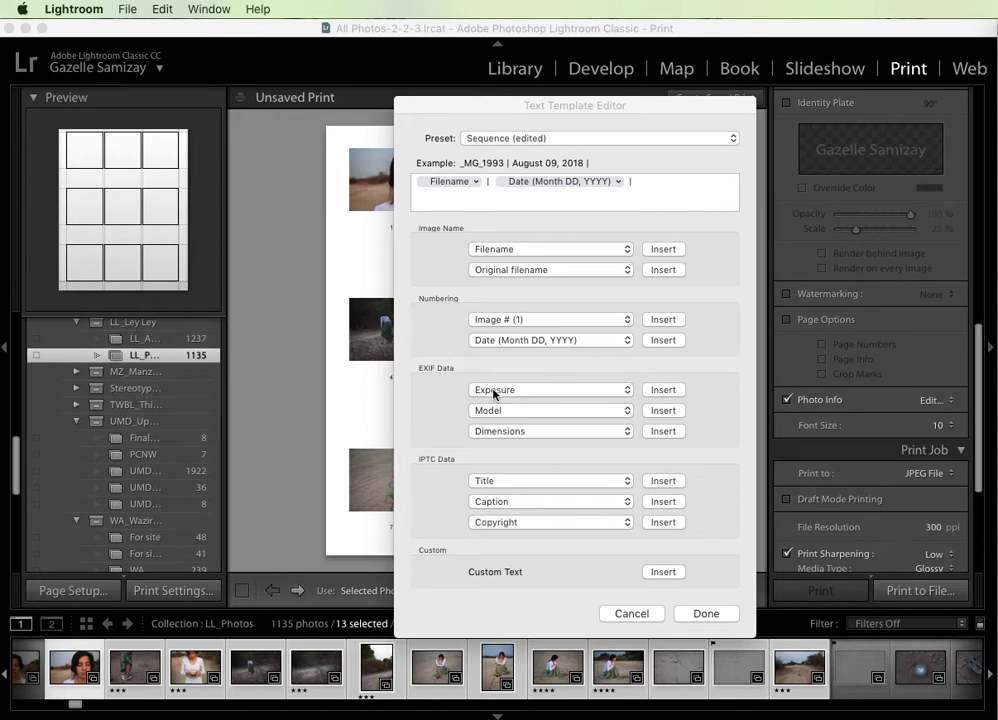
Step: Insert the Exposure and Focal Length EXIF tokens, each followed by a | separator
click(657, 391)
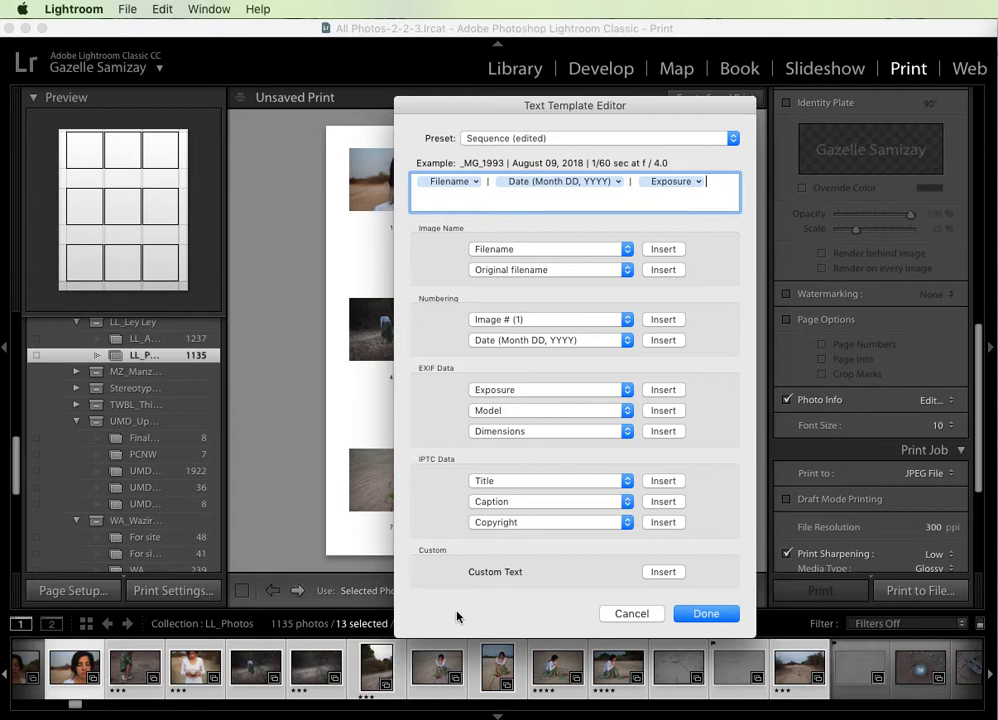
click(716, 189)
text(|)
click(519, 391)
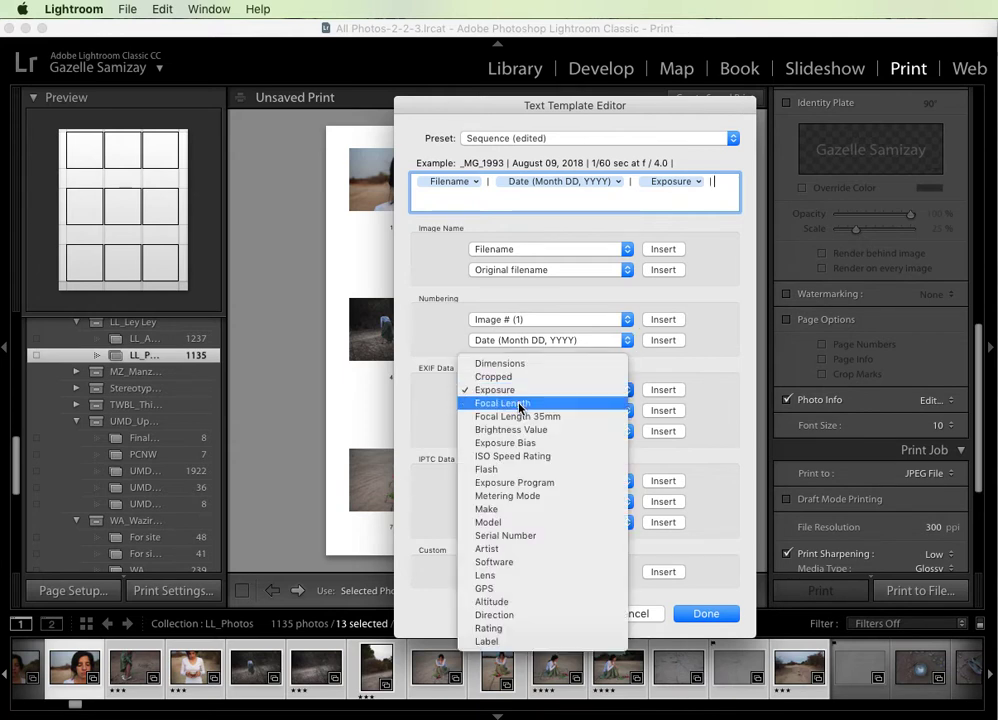
click(517, 405)
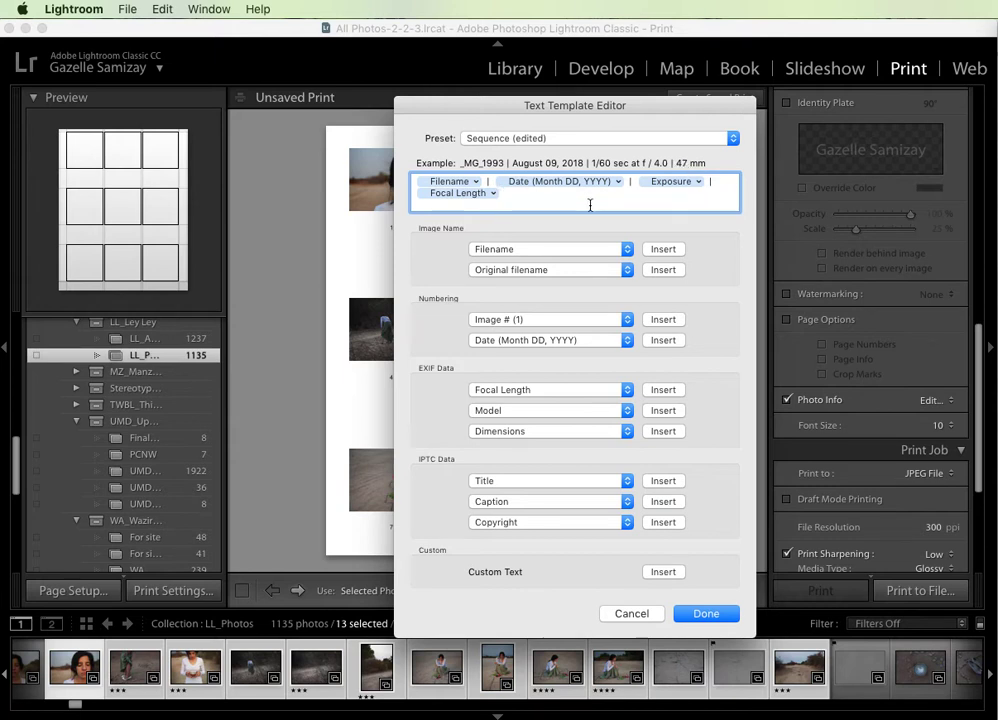
text(v)
key(BackSpace)
text(|)
Step: Append the ISO Speed Rating EXIF token to the caption template
click(604, 391)
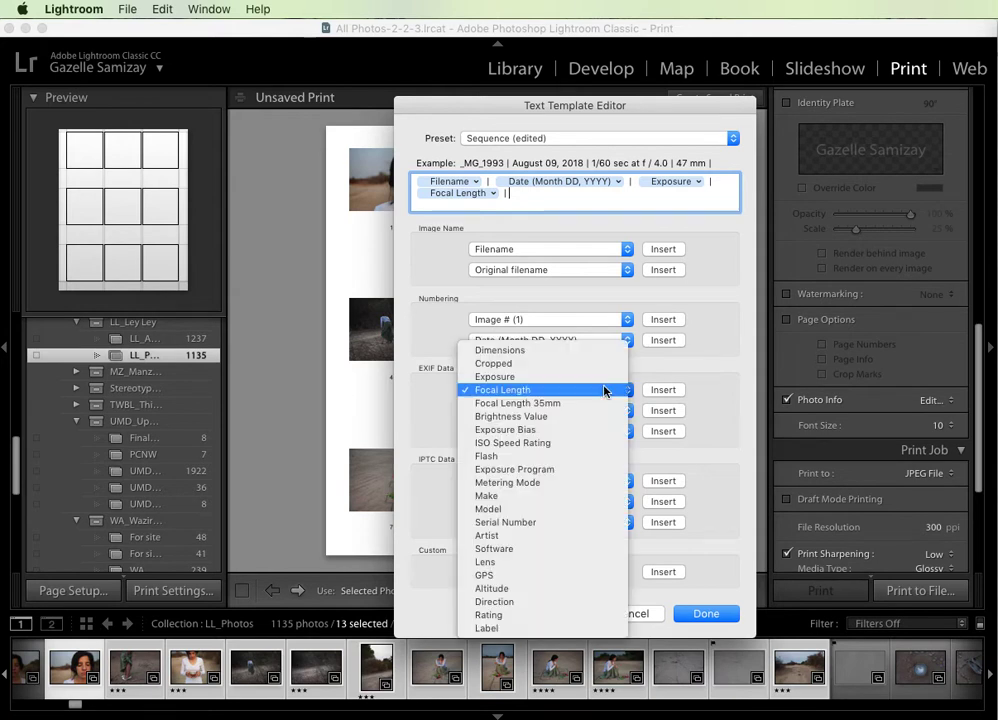
click(600, 443)
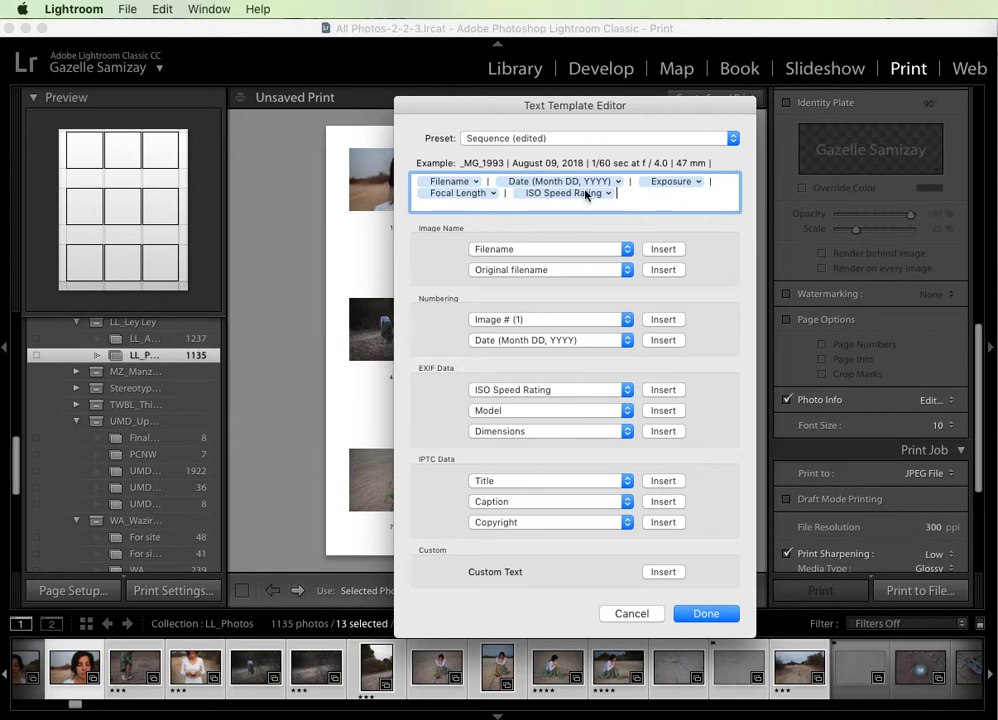
click(597, 137)
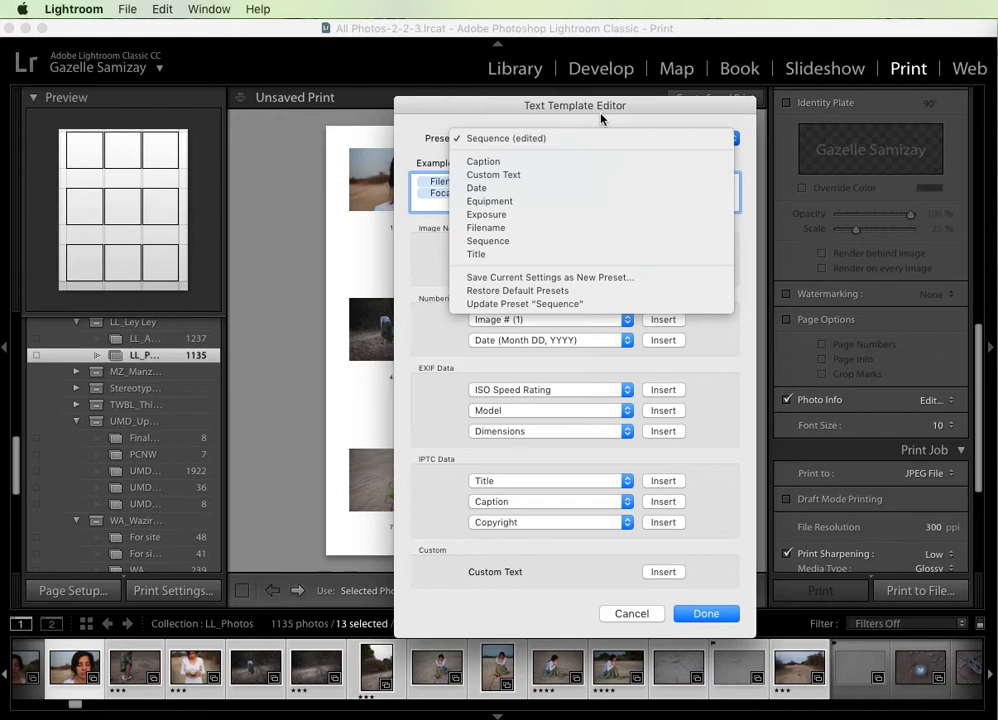
Step: Save the caption template as a new preset named 'Al' and apply it with Done
click(530, 283)
drag(995, 223, 698, 236)
triple_click(679, 259)
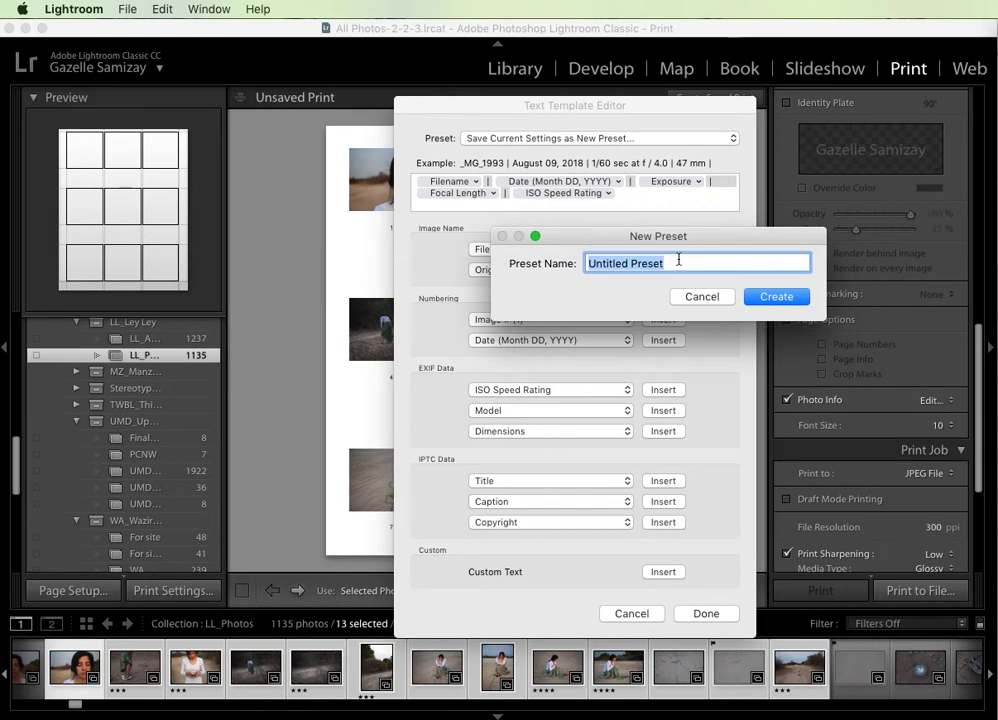
text(Al)
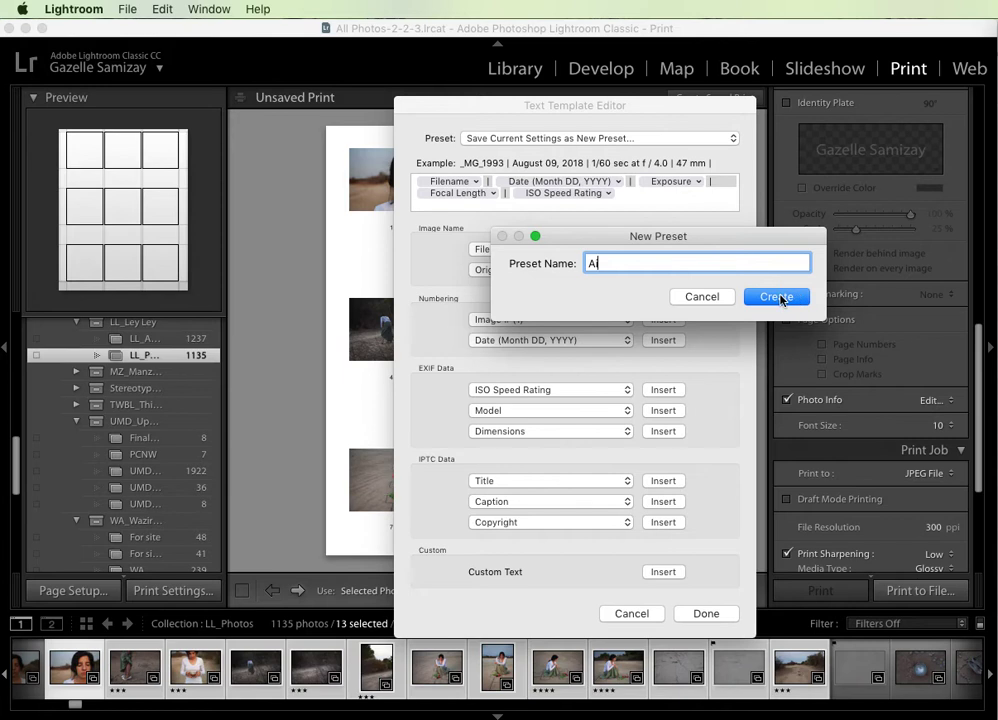
click(778, 297)
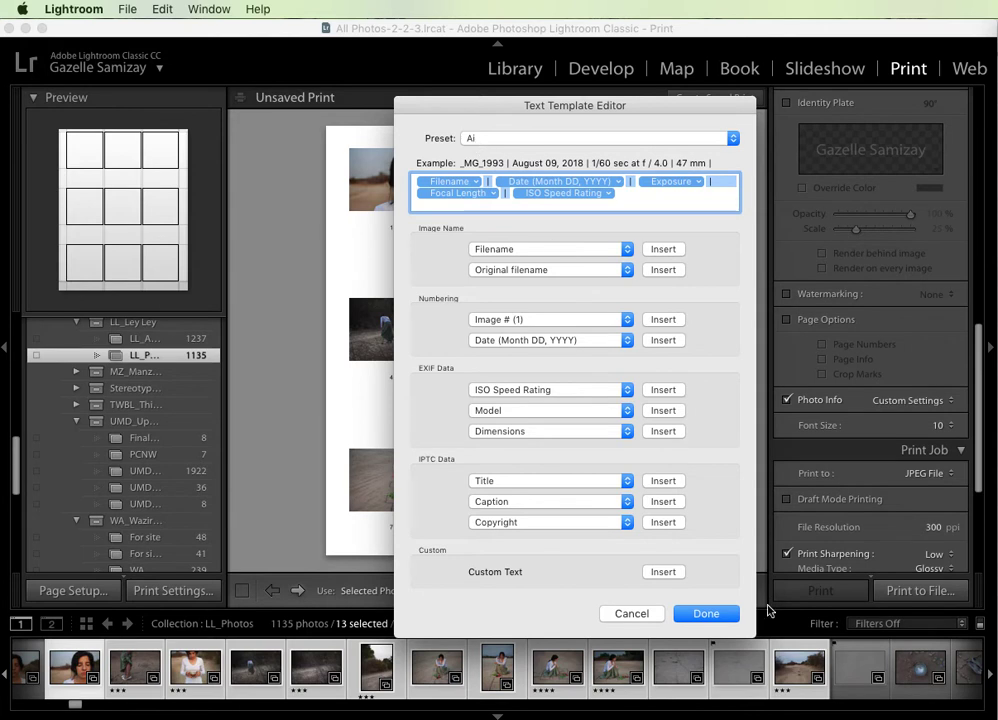
click(704, 612)
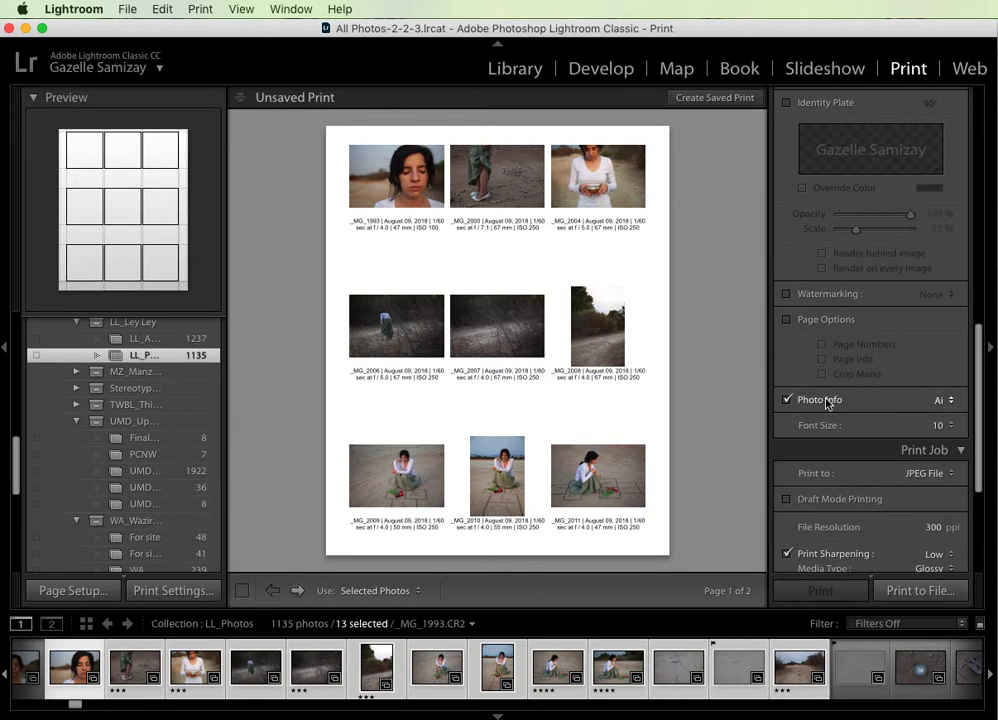
click(943, 400)
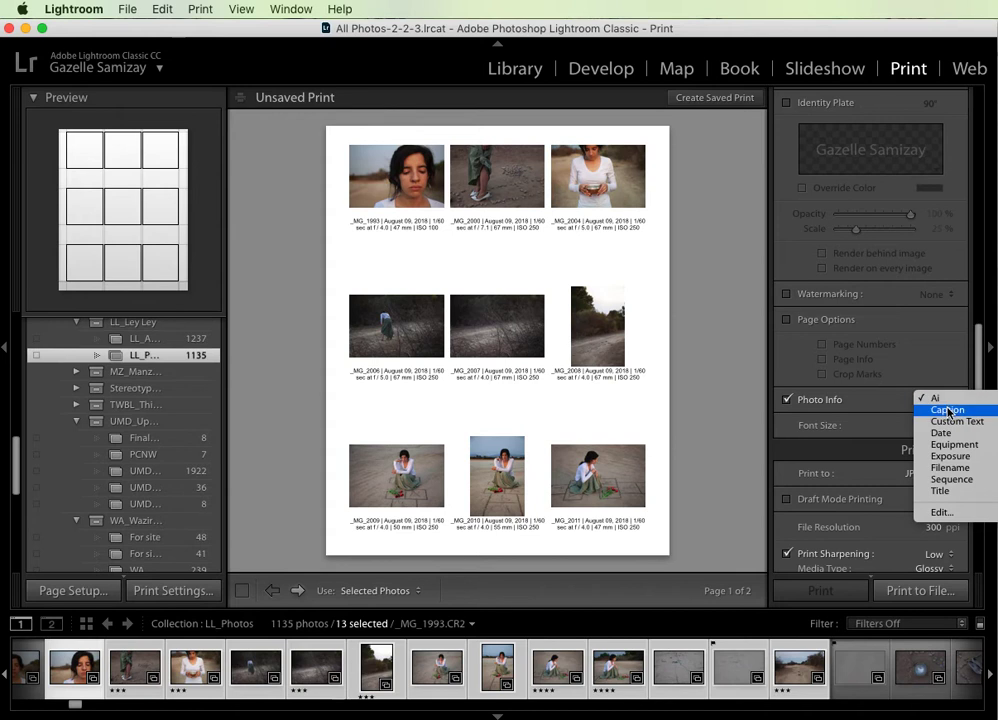
click(947, 410)
click(948, 403)
click(910, 389)
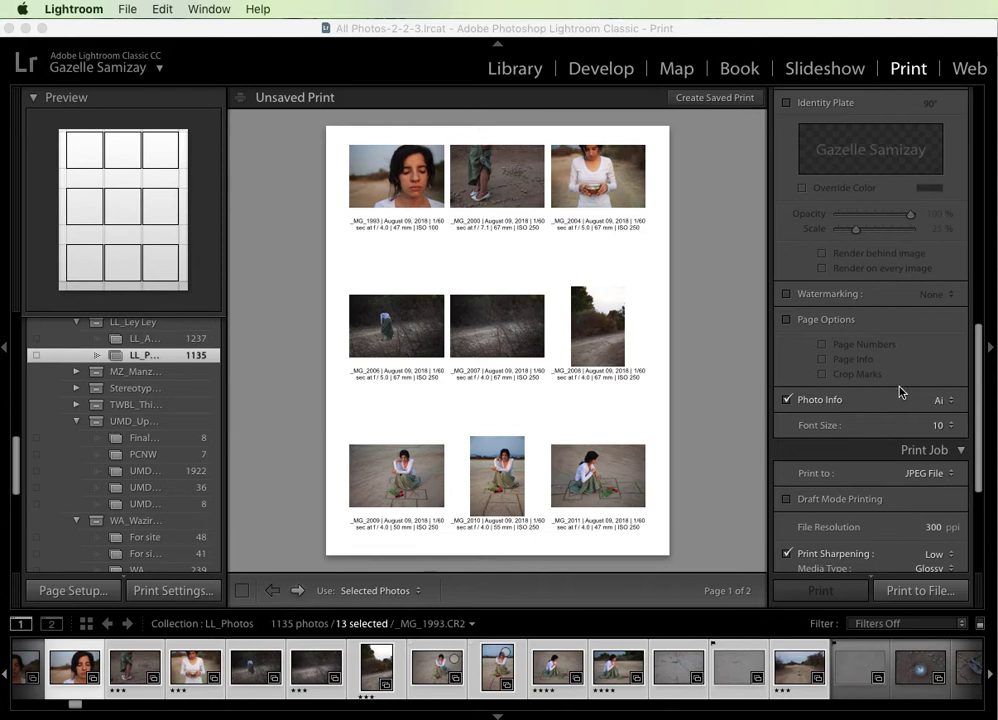
scroll(900, 385, down, 4)
scroll(900, 385, down, 4)
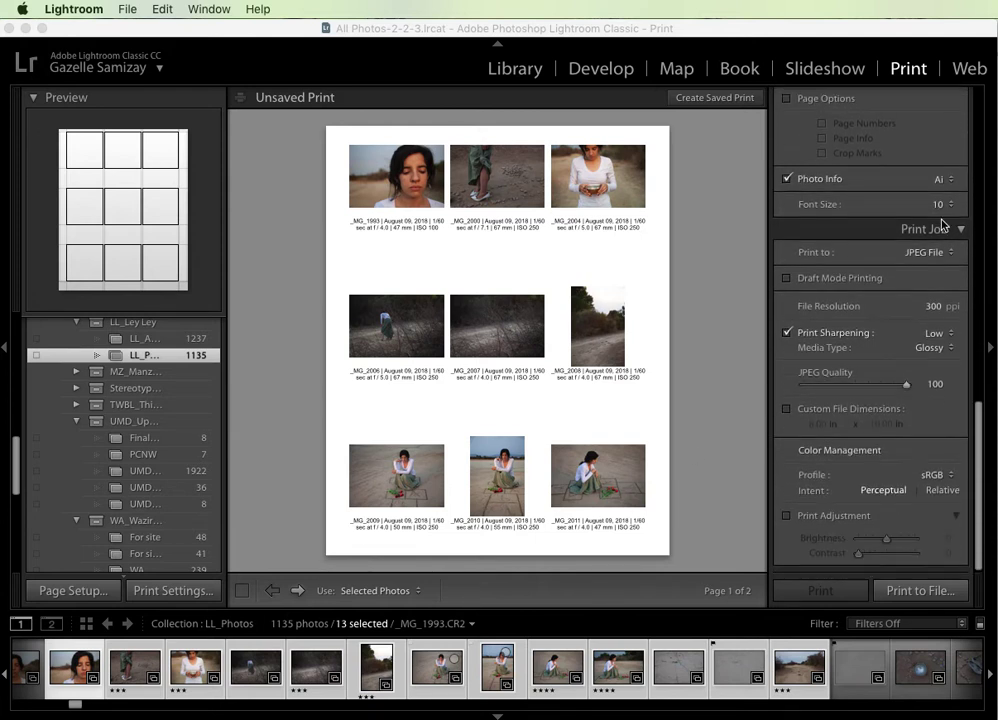
click(945, 204)
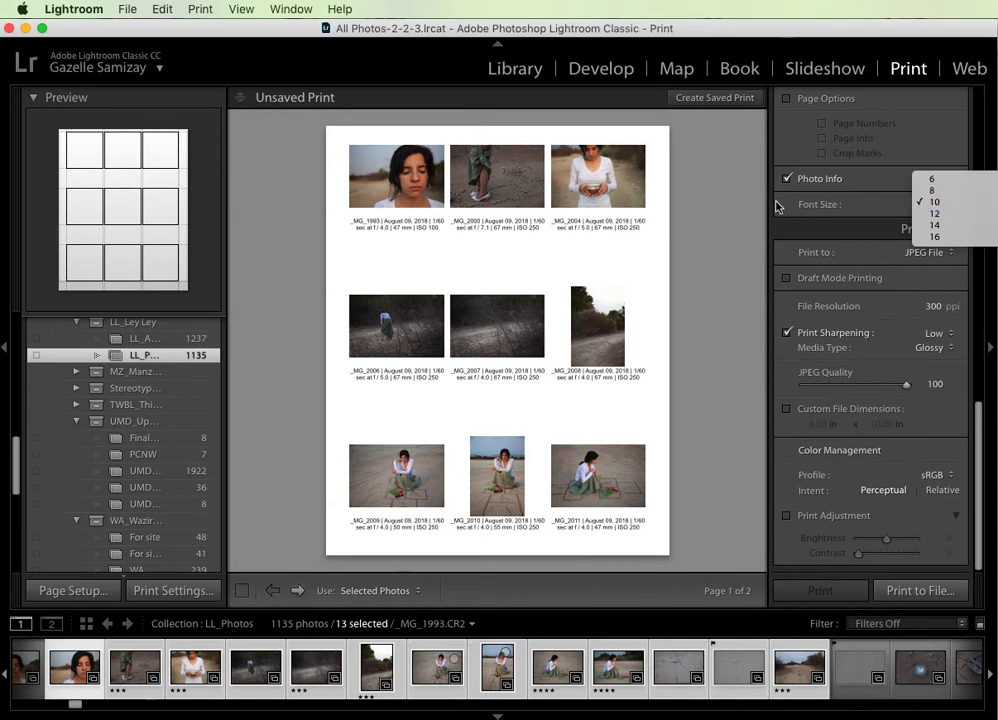
click(824, 206)
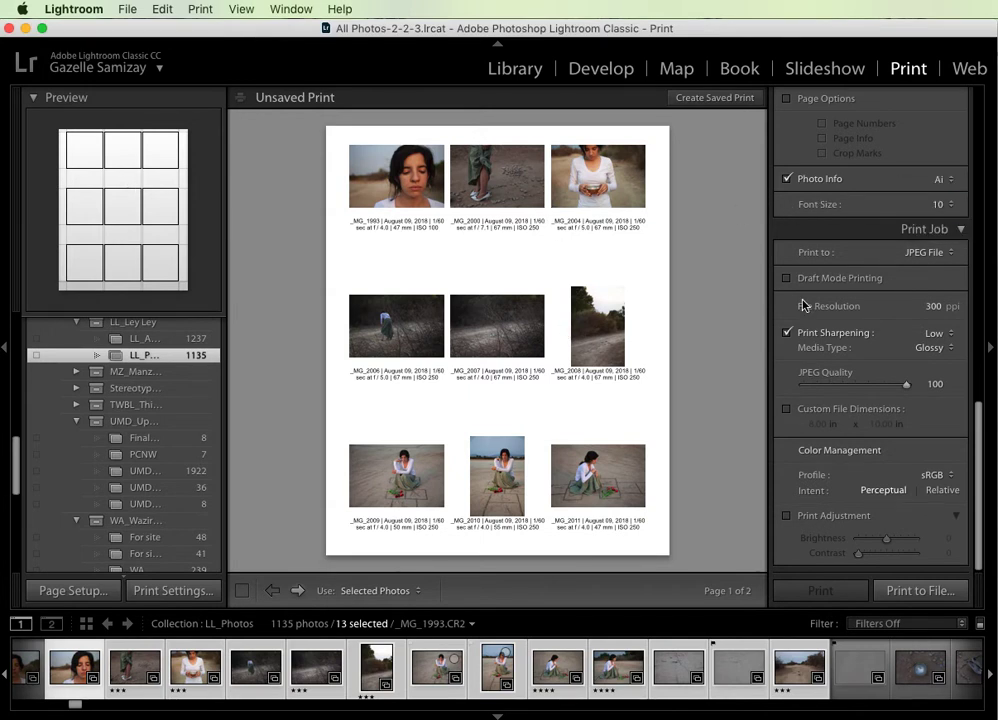
scroll(800, 310, up, 5)
scroll(808, 302, up, 10)
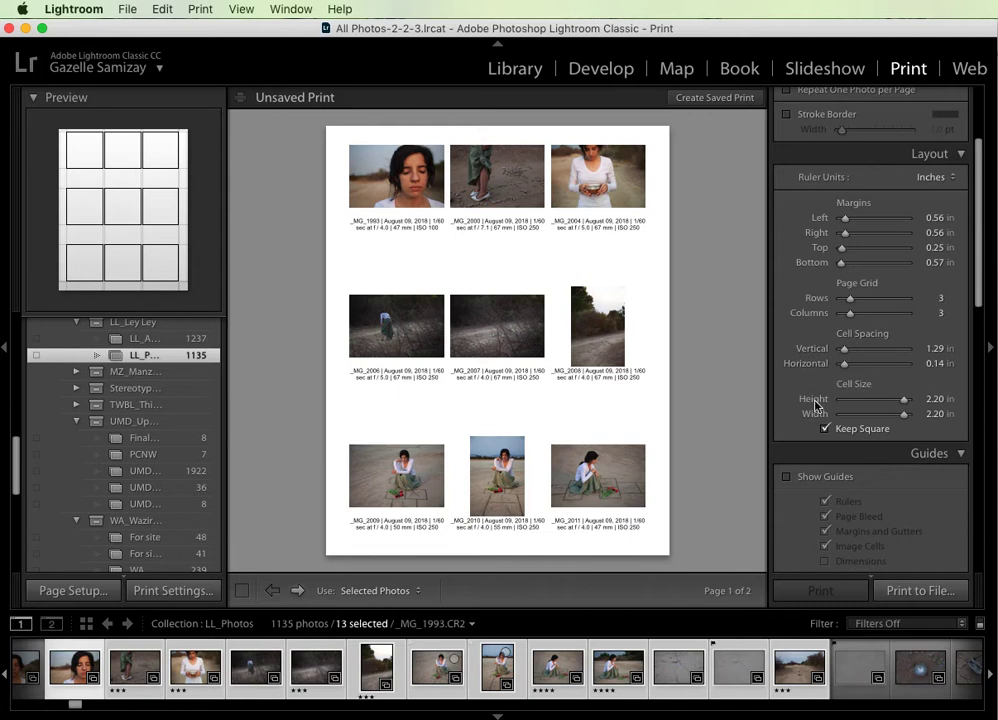
scroll(860, 417, down, 8)
scroll(860, 417, down, 5)
scroll(860, 417, down, 6)
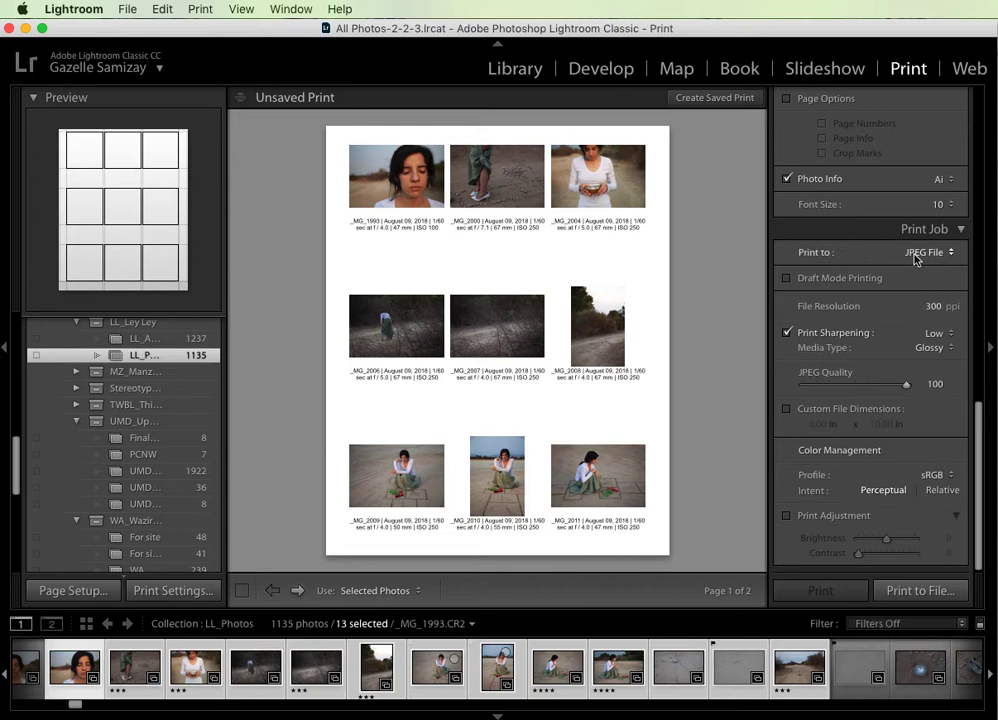
Step: Keep Print to set to JPEG File and uncheck Print Sharpening in Print Job
click(946, 253)
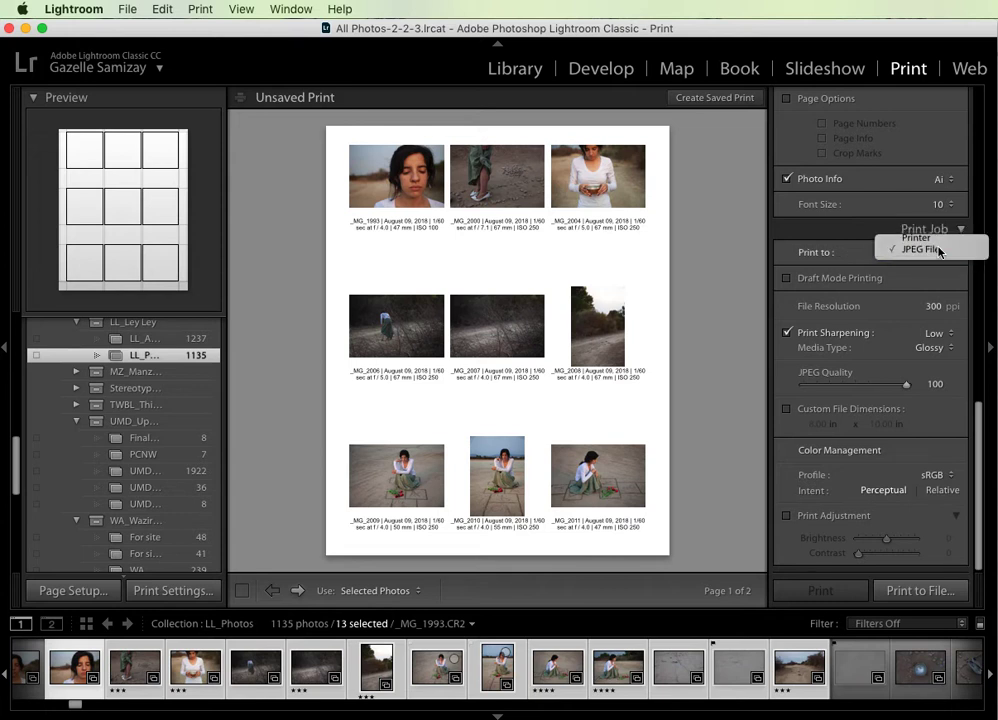
click(938, 251)
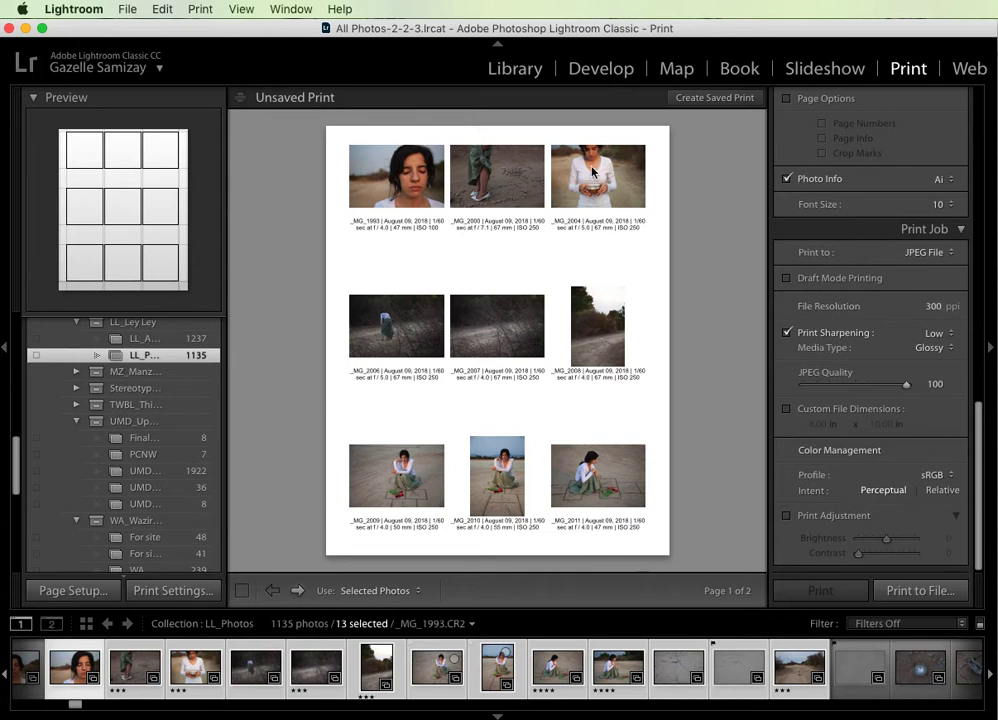
click(789, 333)
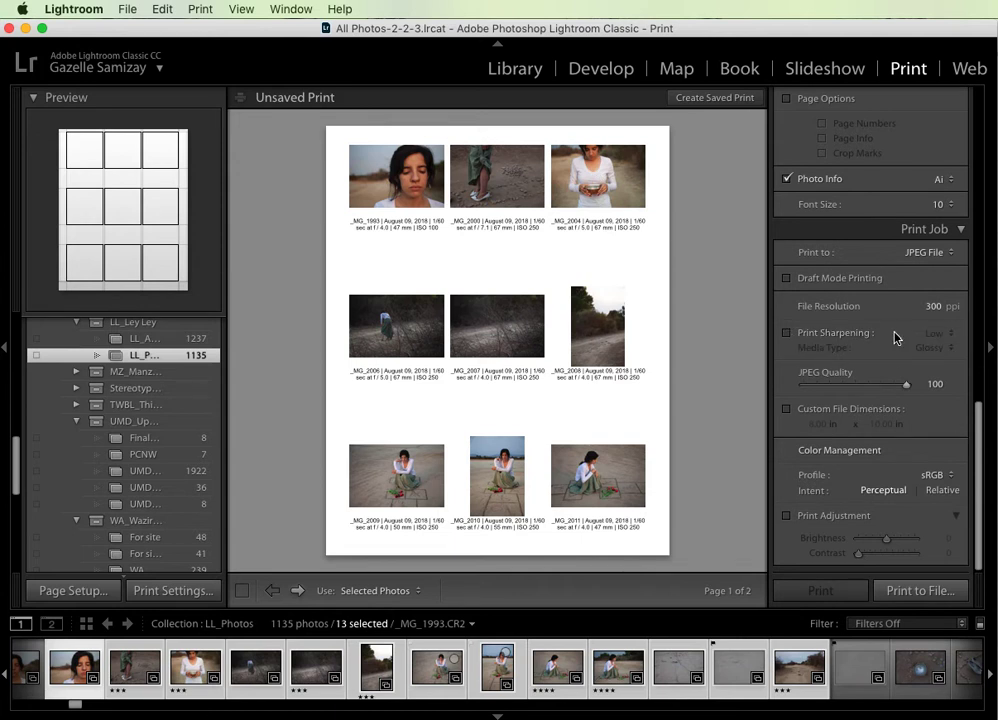
scroll(905, 340, down, 1)
scroll(860, 360, up, 1)
Step: Open the full list of installable colour profiles via the Profile menu's Other… entry
click(932, 477)
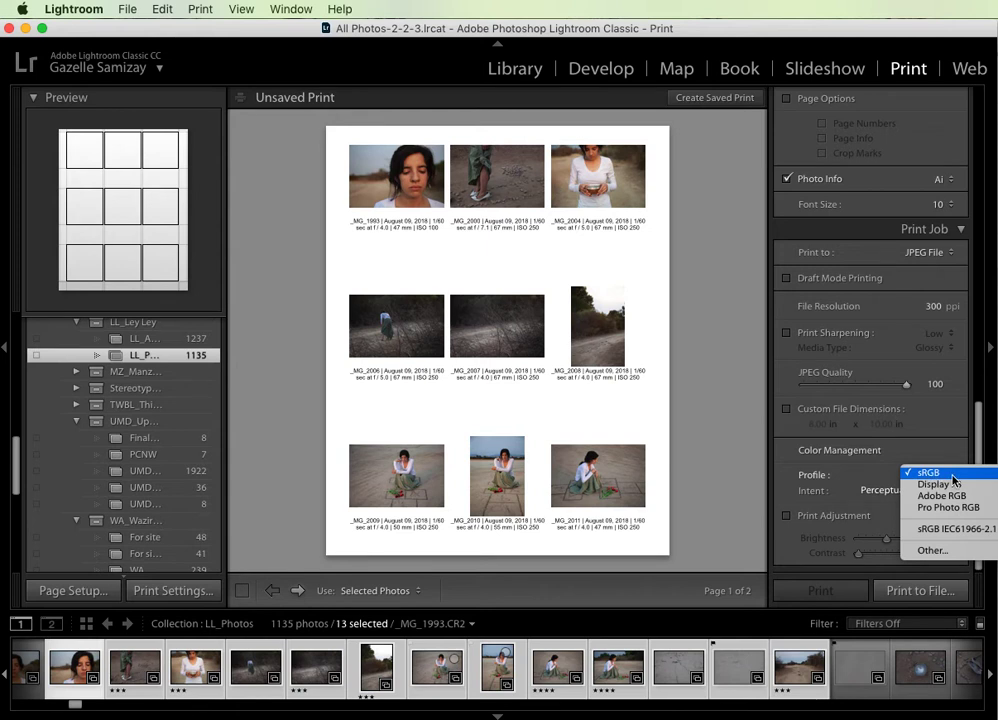
click(952, 454)
click(945, 476)
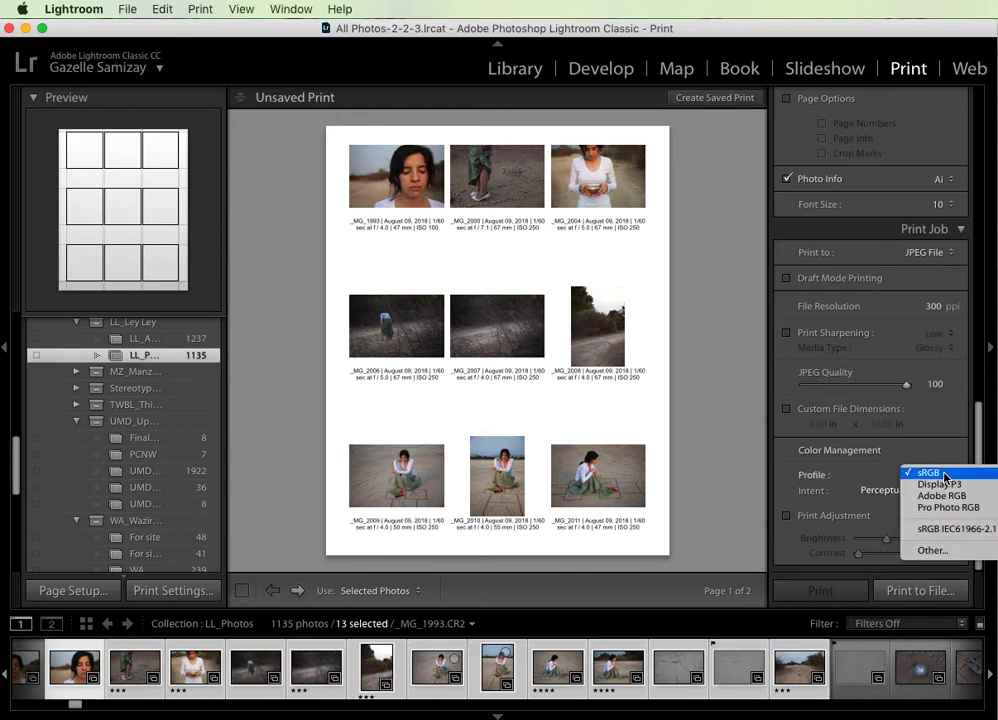
click(930, 550)
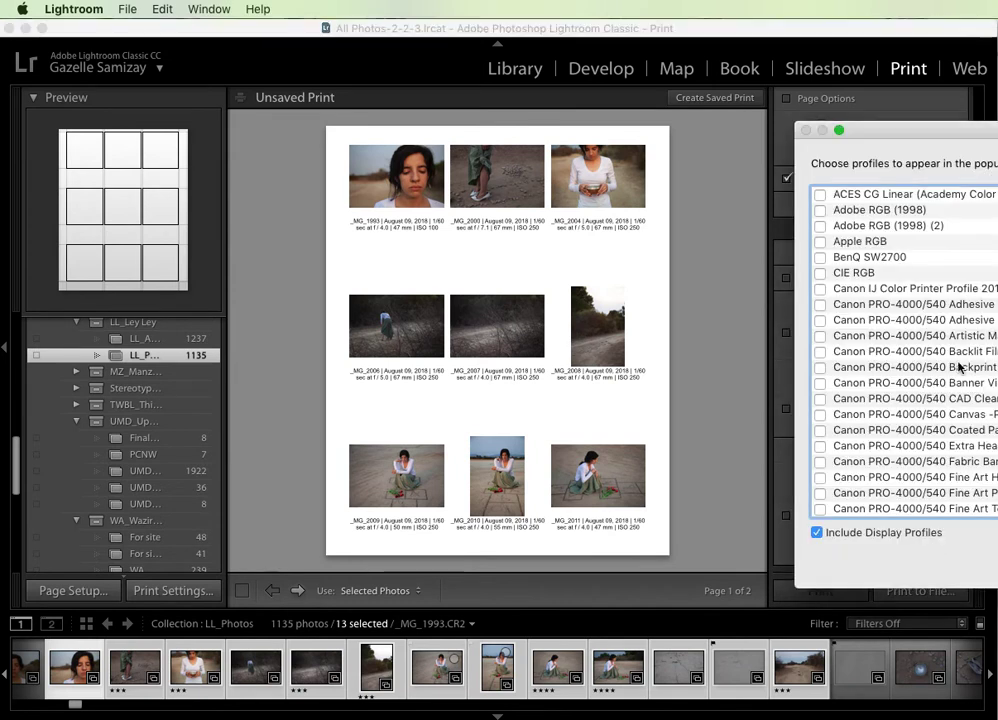
Step: Tick Adobe RGB (1998) in Choose Profiles and confirm it
drag(925, 135, 376, 115)
scroll(525, 324, down, 5)
scroll(525, 324, down, 15)
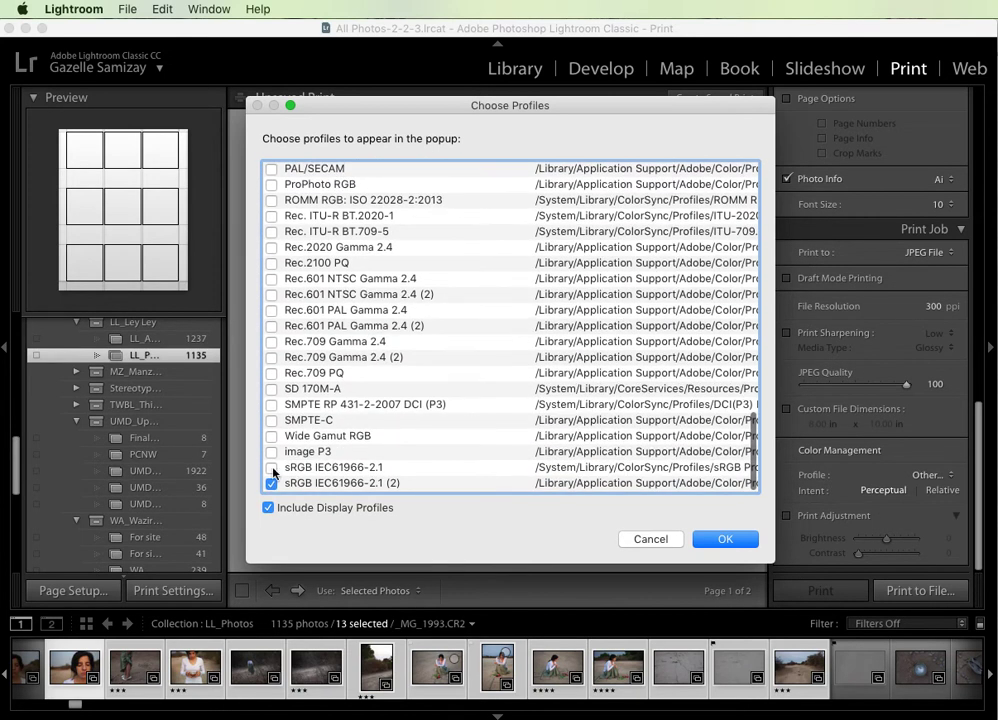
scroll(287, 362, up, 5)
scroll(287, 360, up, 15)
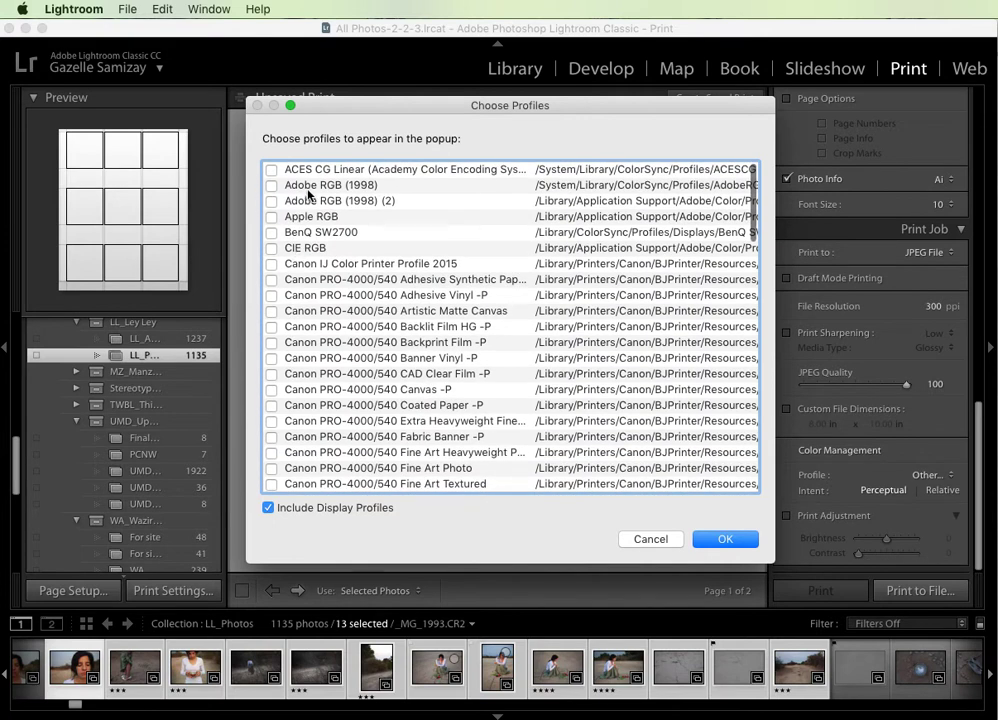
click(270, 186)
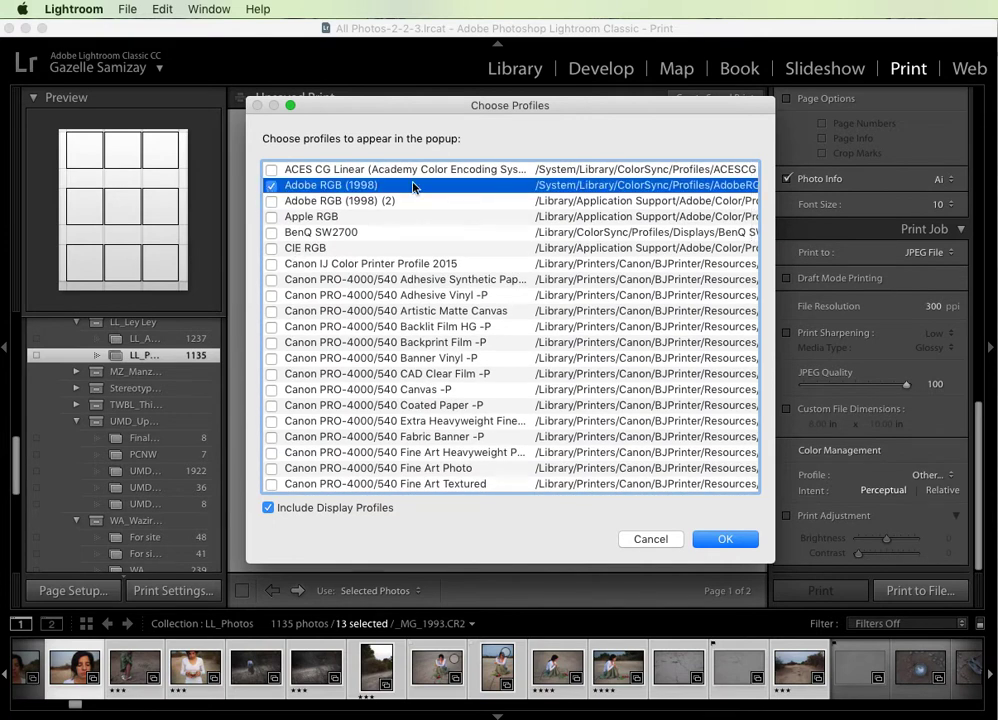
scroll(479, 372, down, 20)
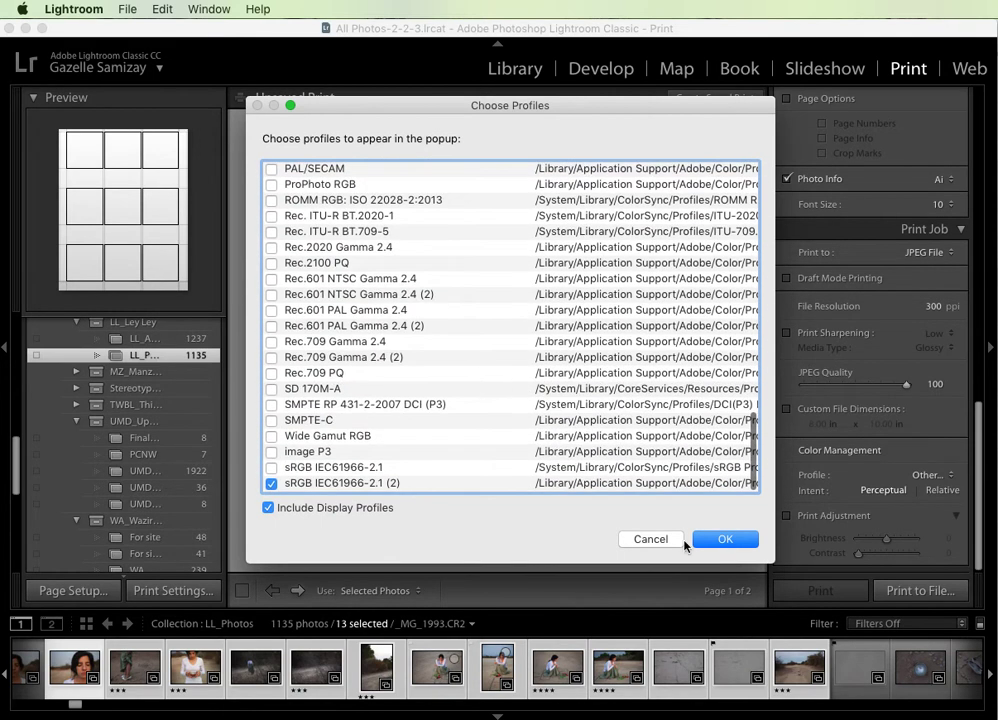
click(722, 539)
click(900, 474)
Step: Choose sRGB as the profile, then print the pages to JPEG files named 'contact sheet'
click(892, 417)
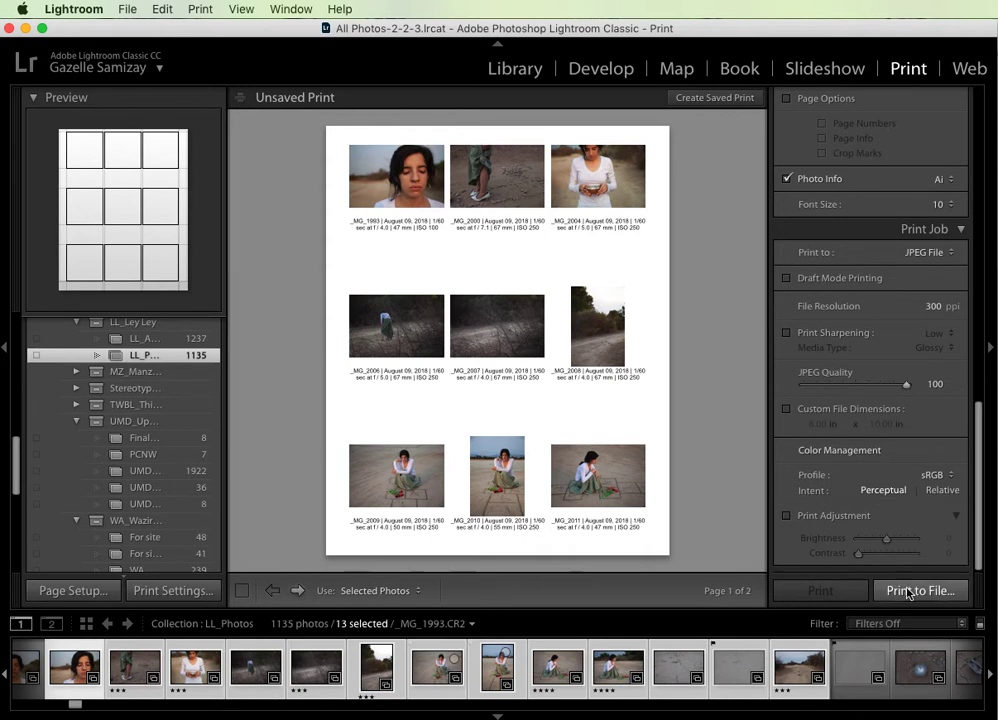
click(909, 592)
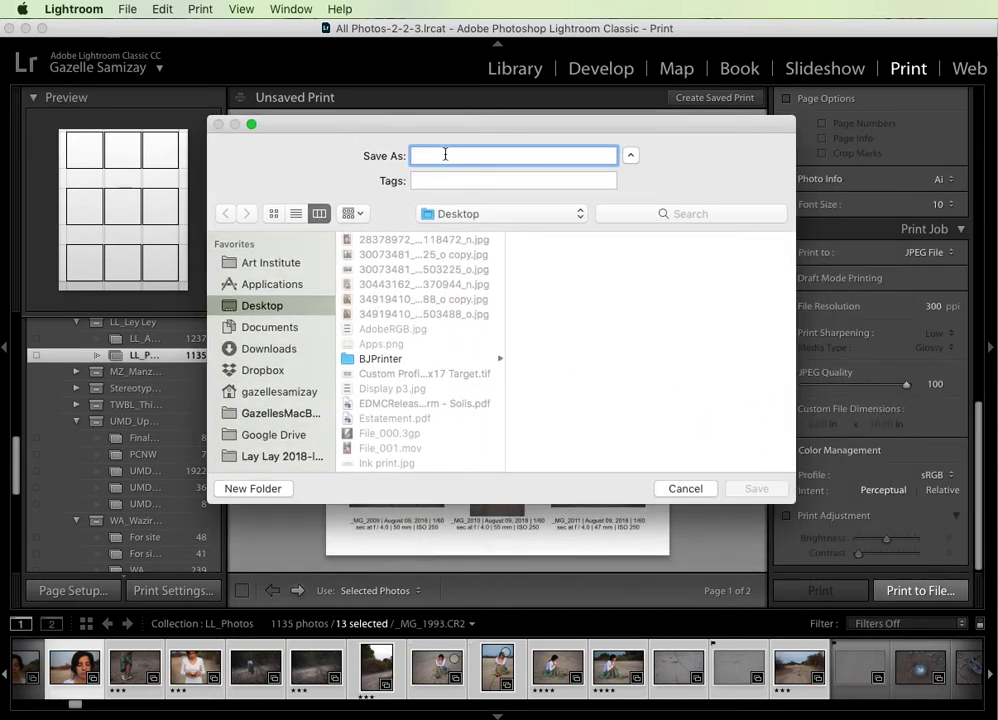
text(contact s)
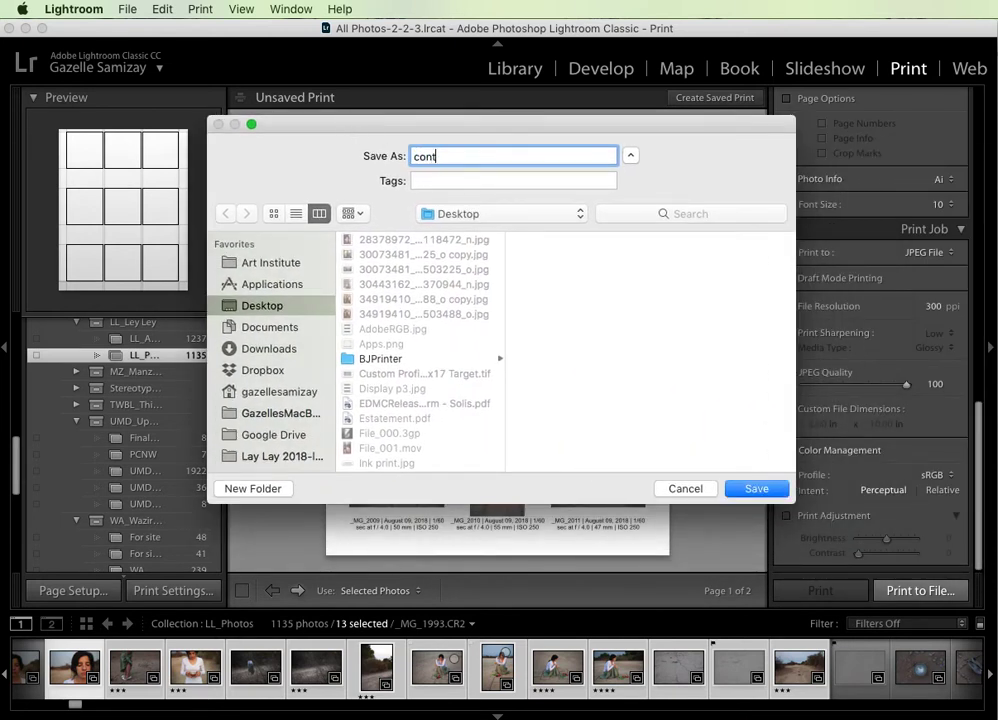
text(heet)
click(757, 489)
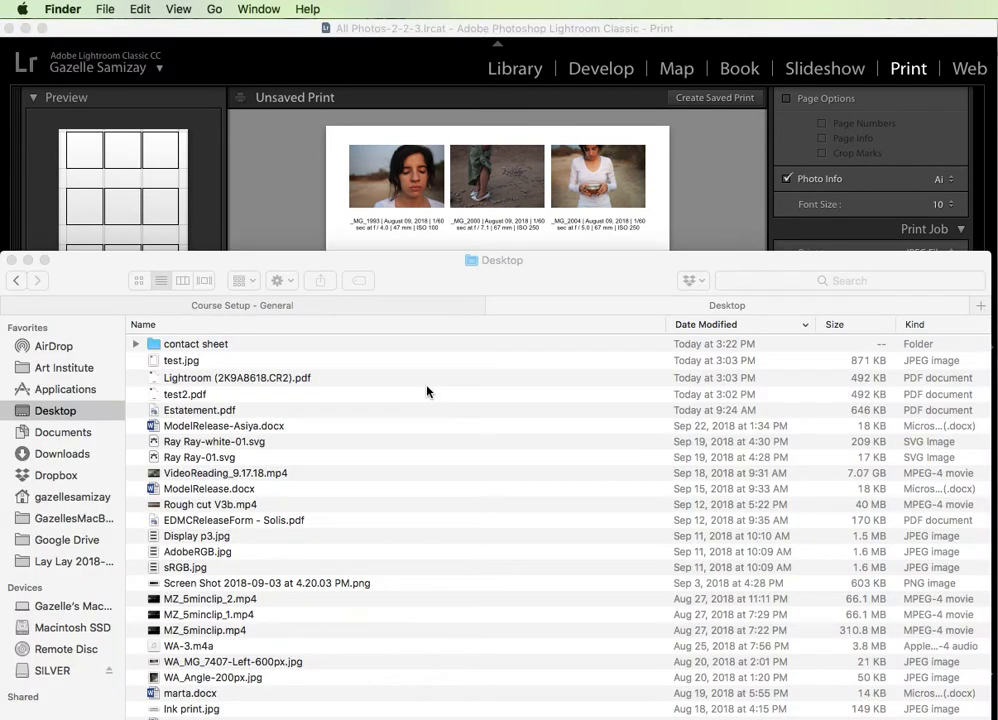
Step: Switch to Finder and expand the contact sheet folder to show its JPEGs
key(super+Tab)
key(super+Tab)
drag(590, 279, 563, 175)
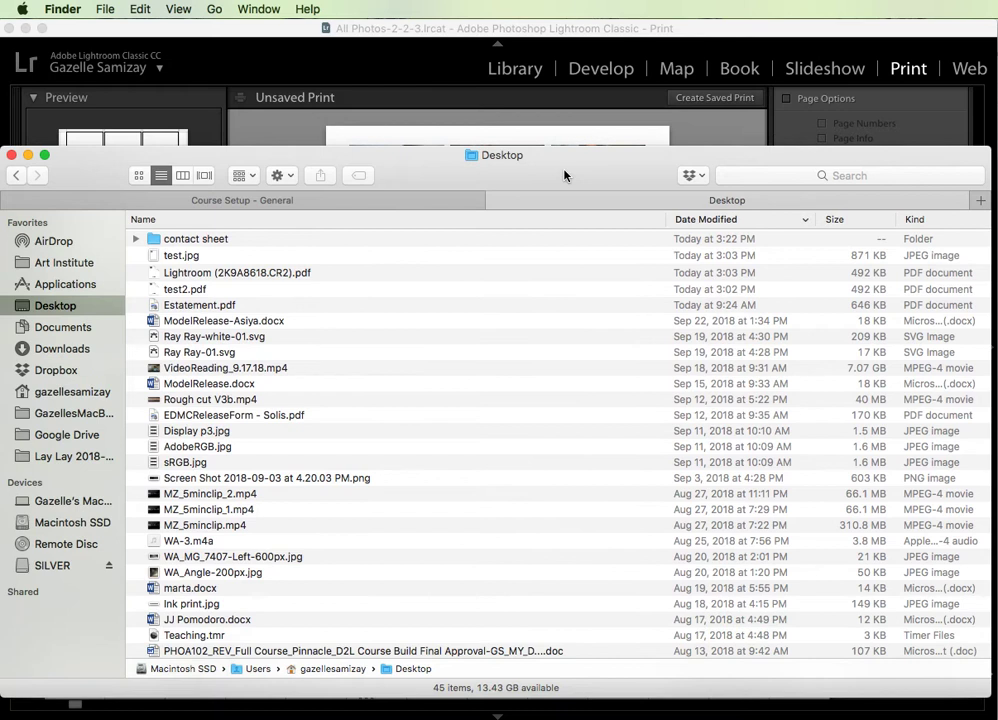
click(136, 240)
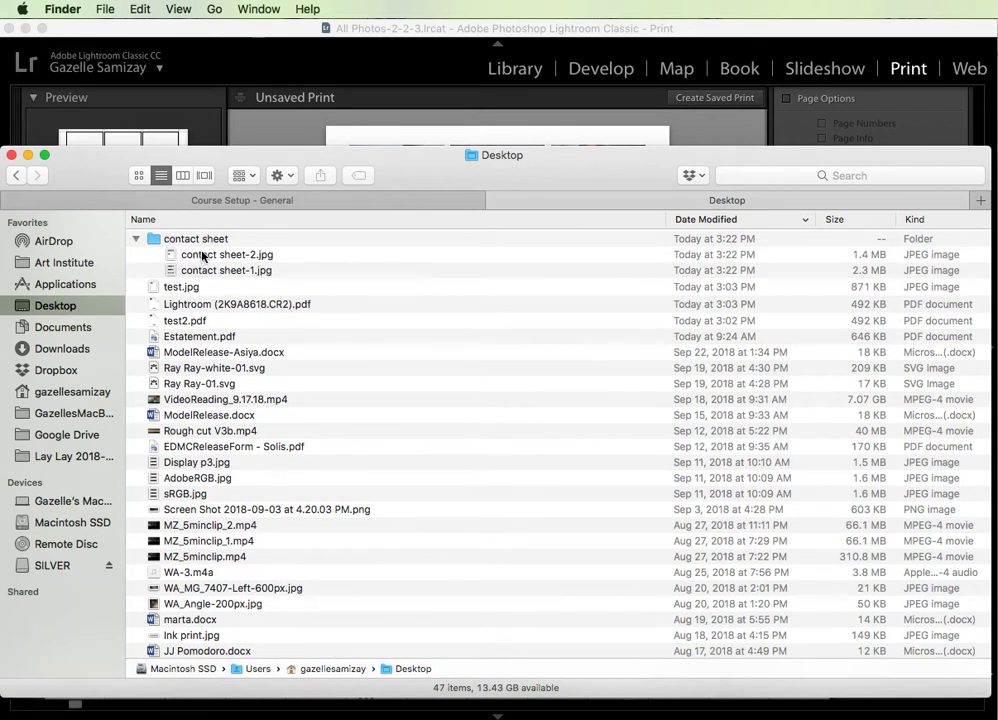
Step: Check contact sheet-1.jpg and contact sheet-2.jpg in Preview, then close both previews
double_click(198, 271)
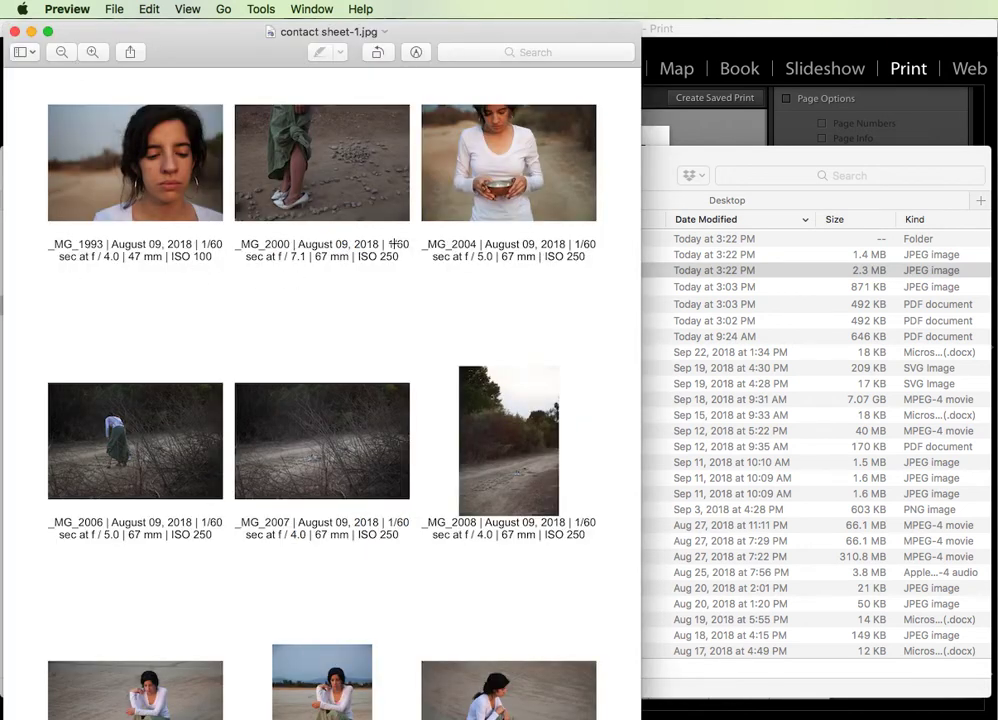
click(14, 31)
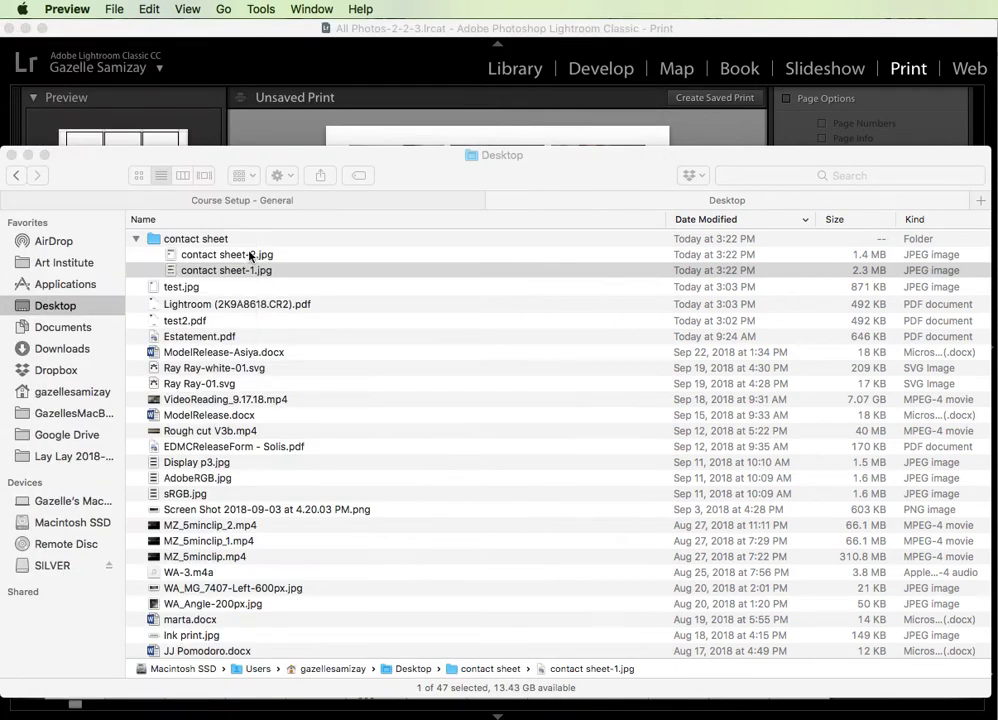
double_click(243, 258)
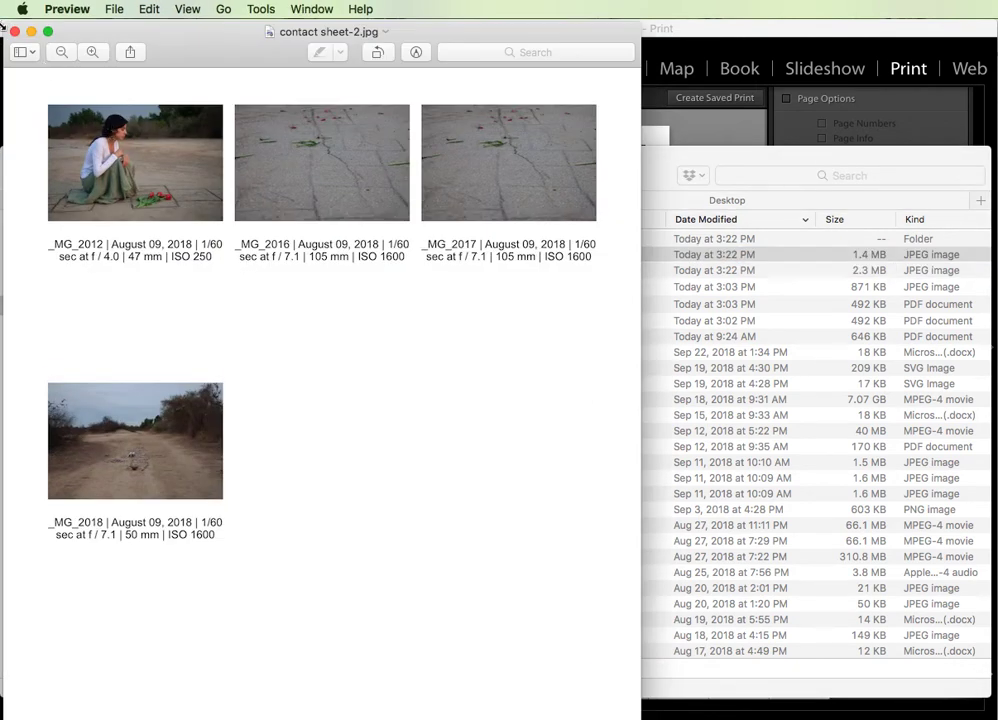
click(14, 31)
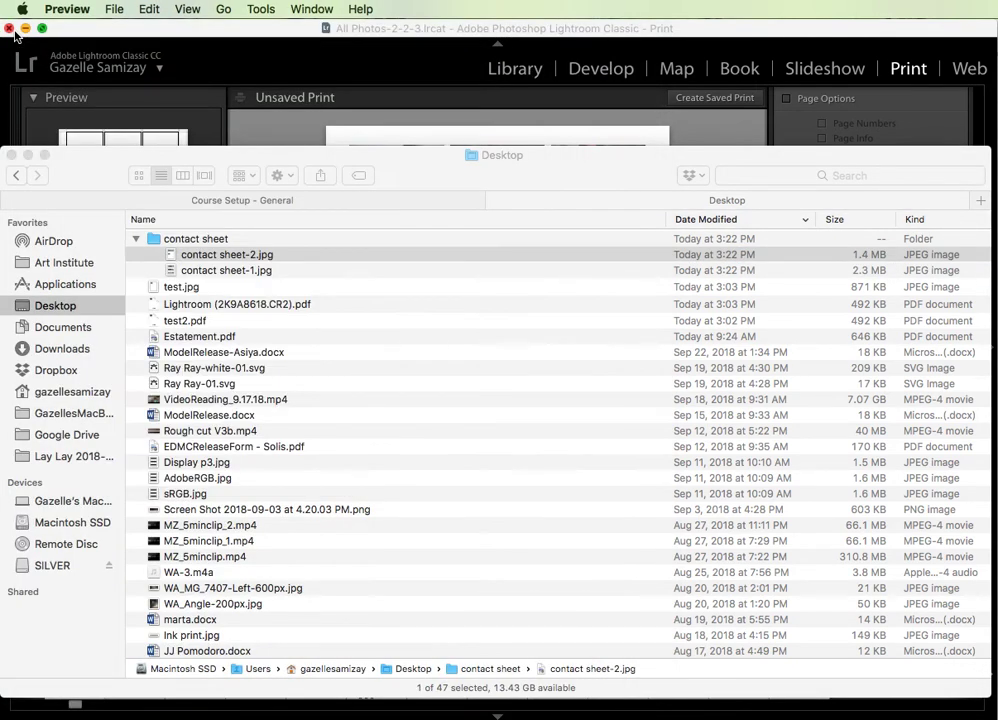
click(390, 165)
drag(390, 165, 390, 79)
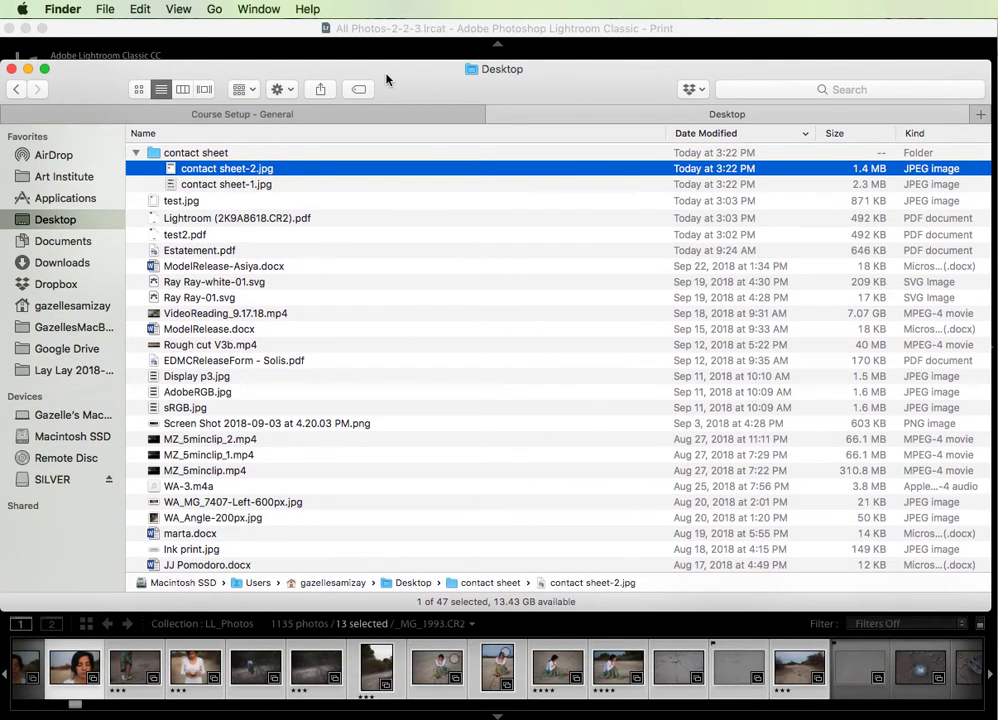
Step: Select both contact sheet JPEGs together and dismiss their context menu without choosing anything
shift+click(215, 186)
right_click(212, 175)
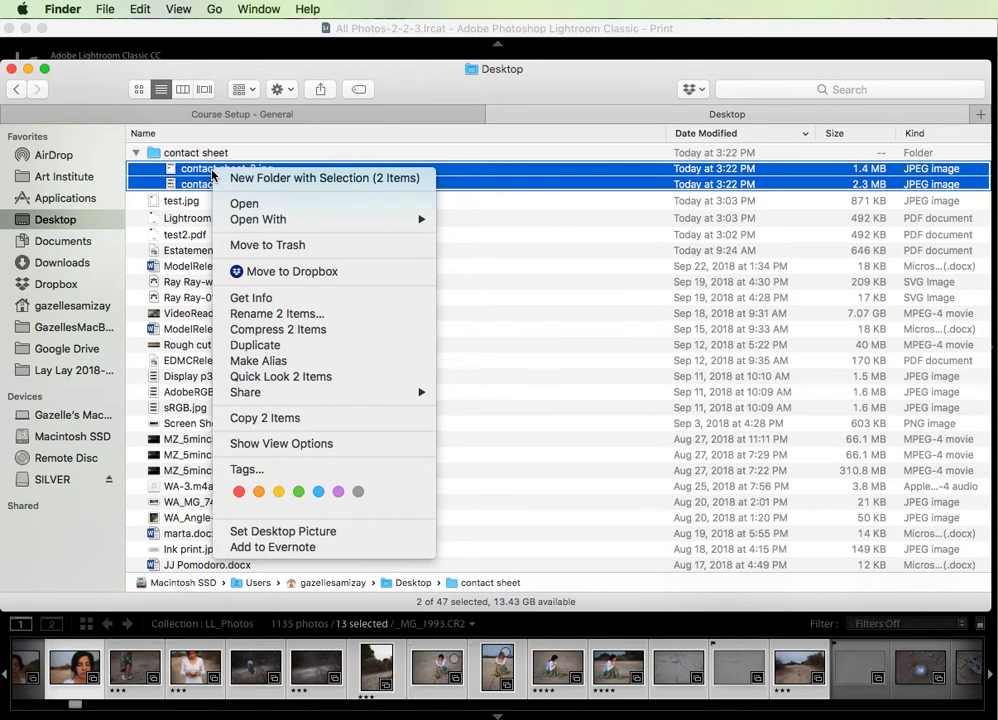
mouse_move(297, 400)
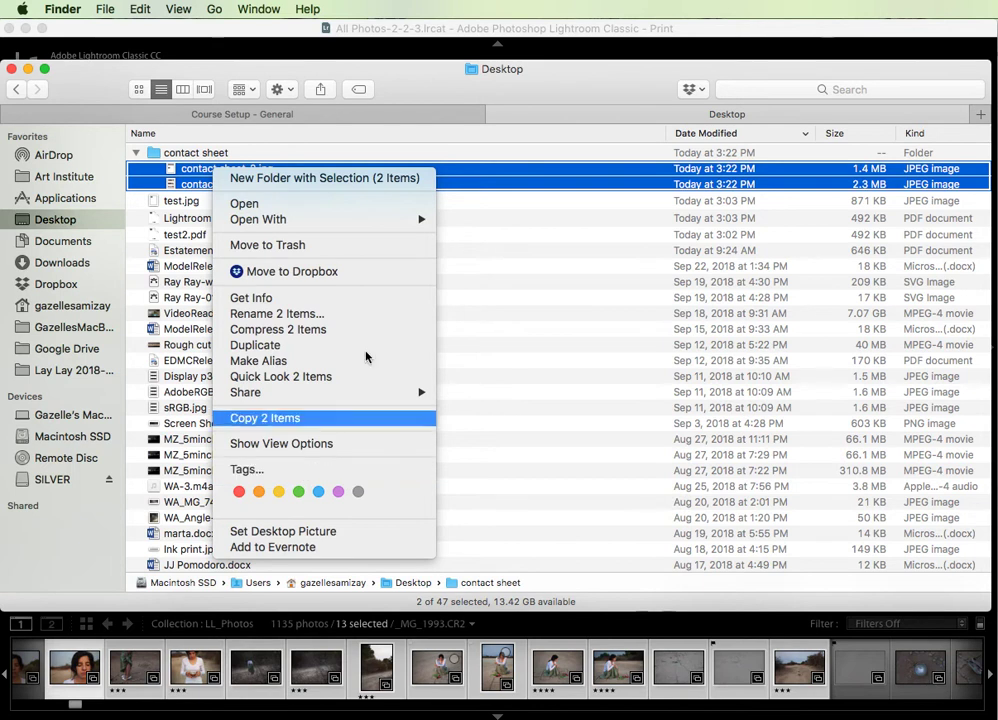
click(534, 94)
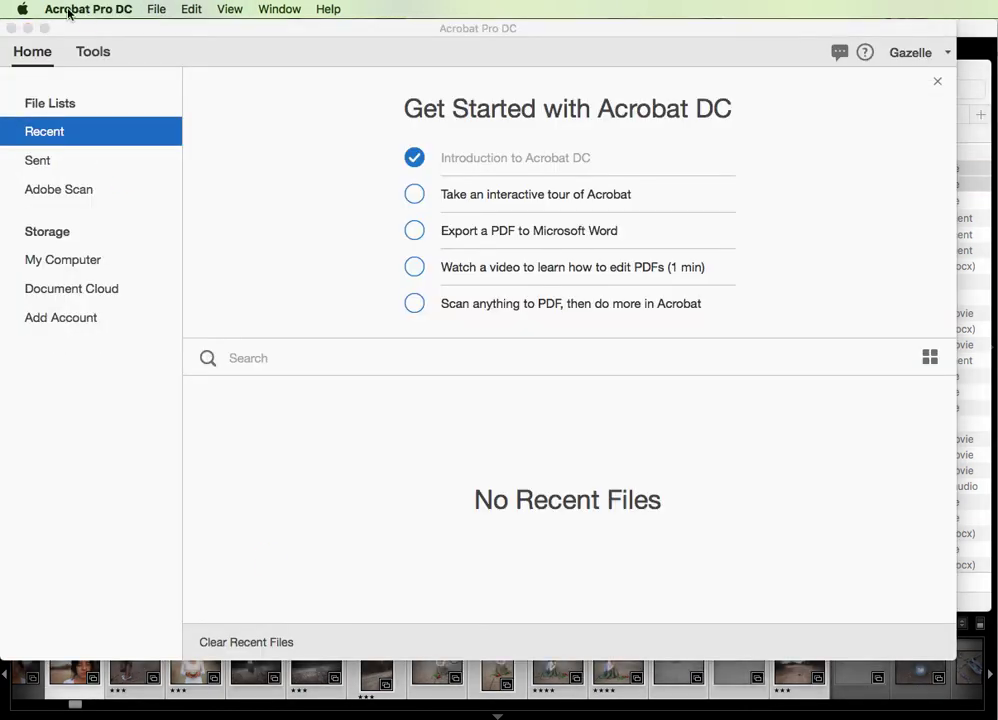
Step: Start Acrobat's Combine Files tool from the Create menu
click(158, 11)
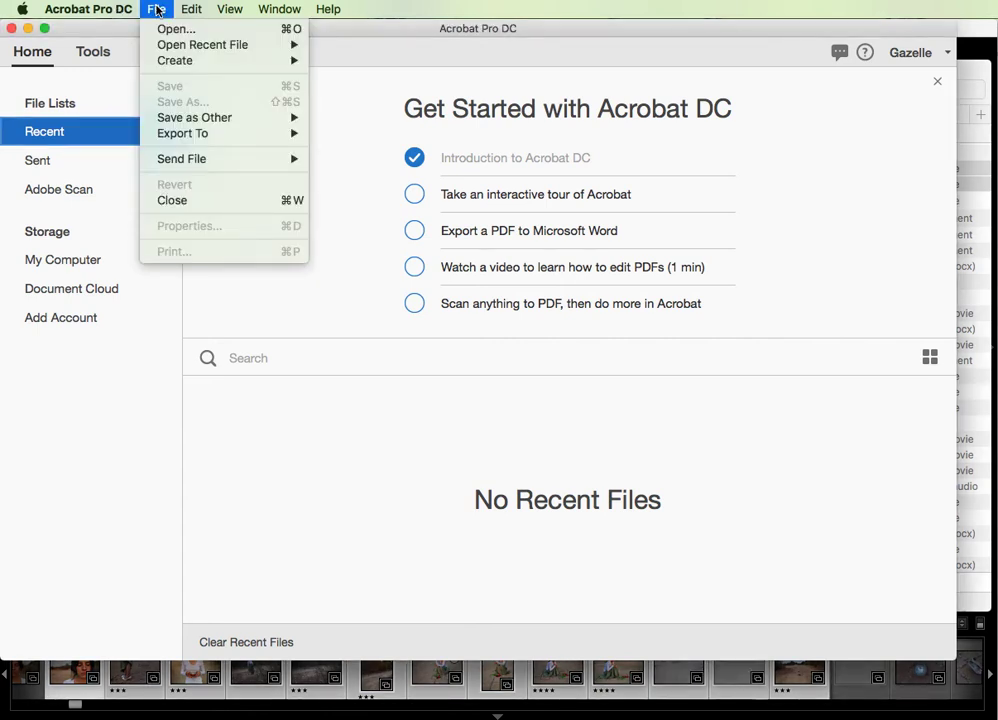
mouse_move(178, 60)
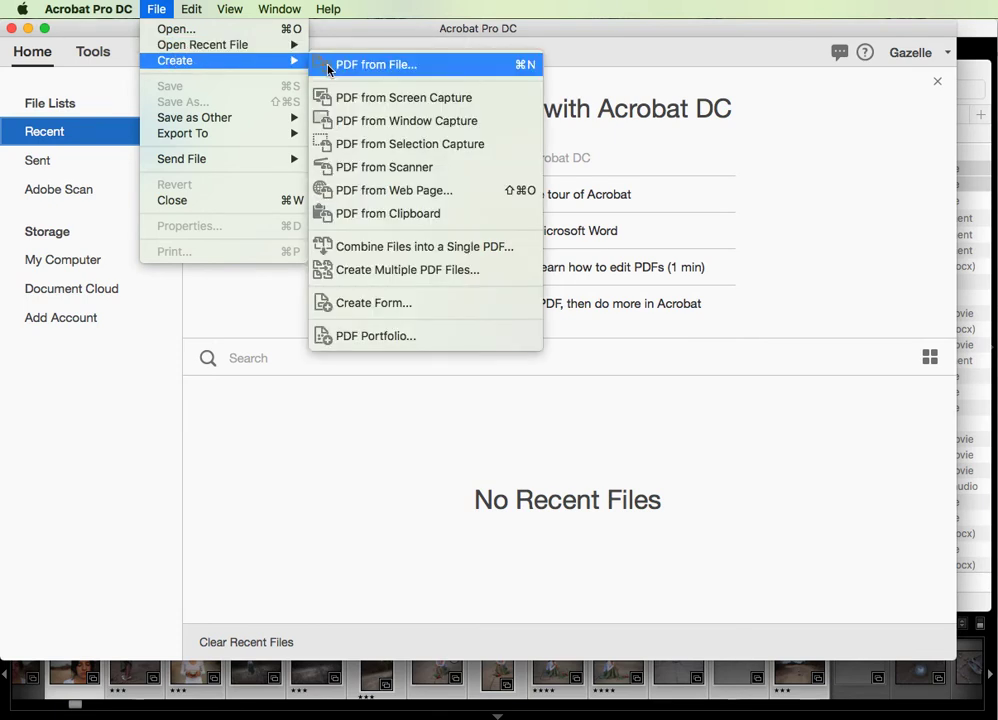
click(387, 248)
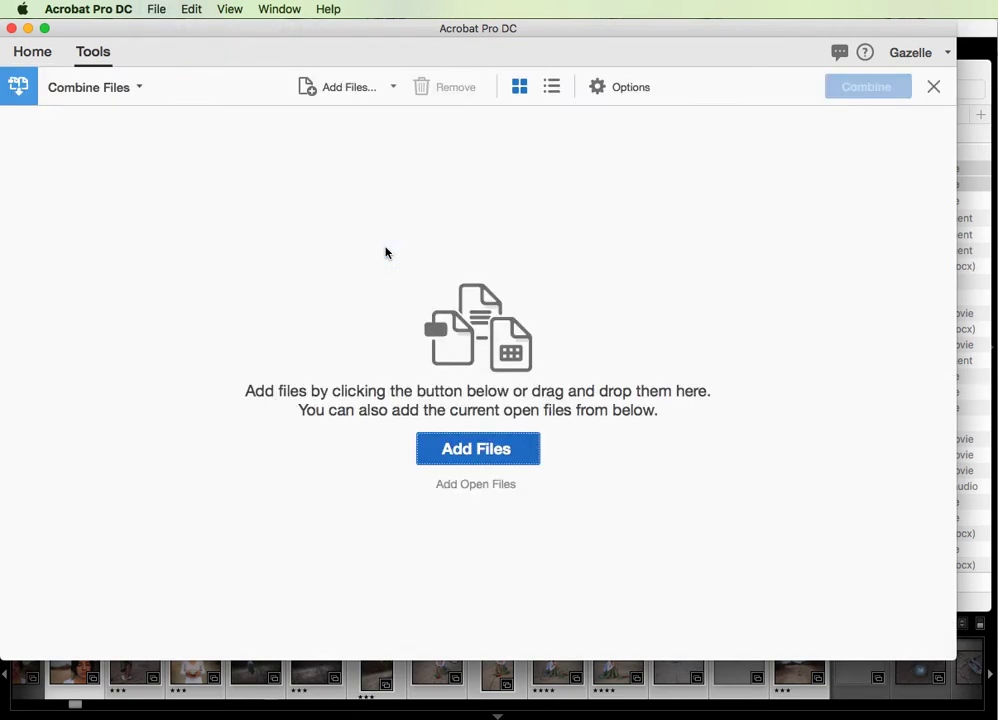
Step: Add contact sheet-1.jpg and contact sheet-2.jpg from Desktop > contact sheet to the combine list
click(478, 451)
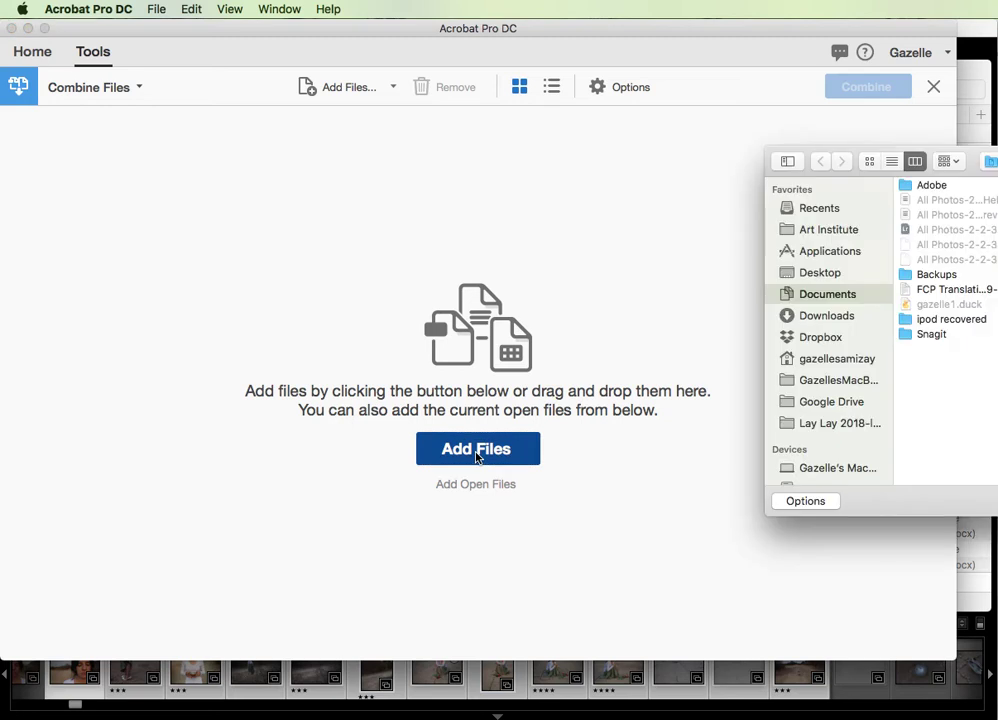
drag(997, 168, 504, 116)
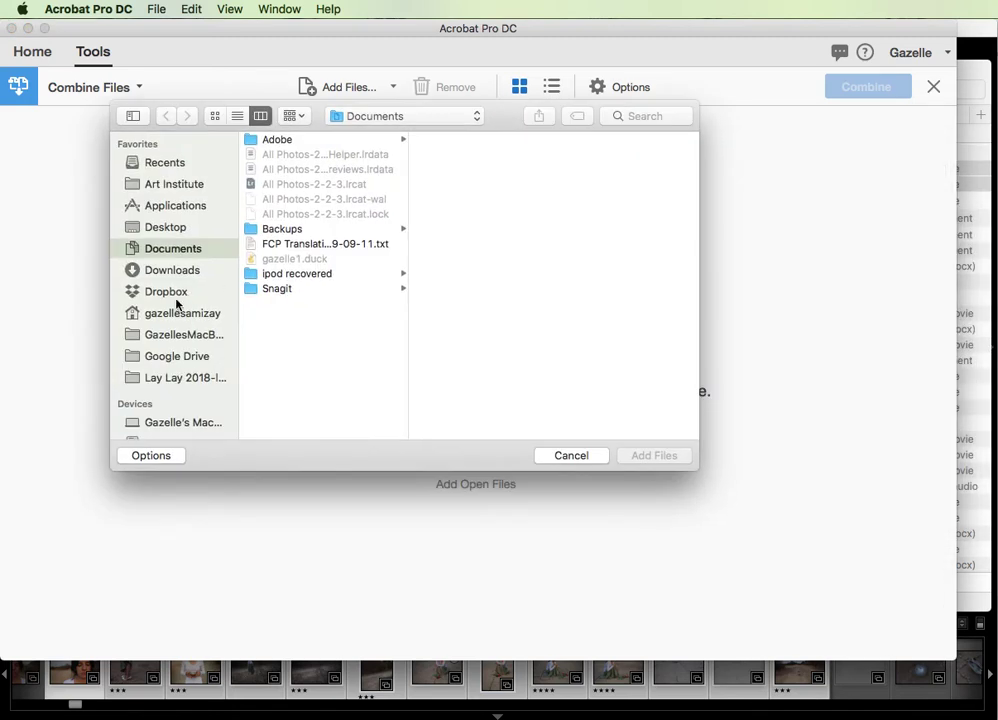
click(162, 230)
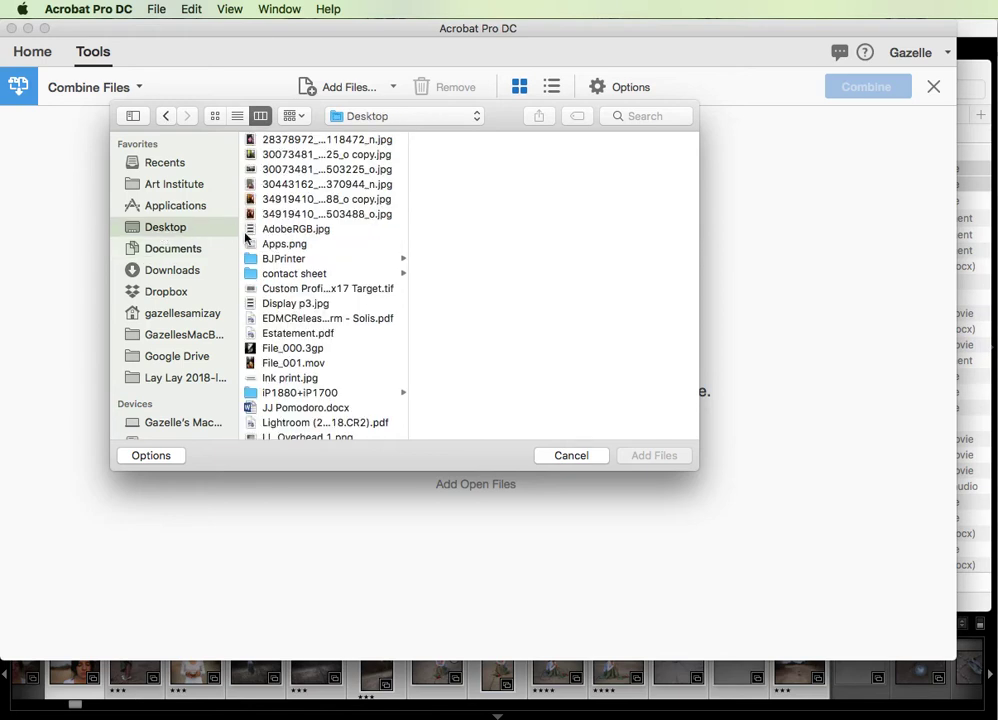
click(290, 274)
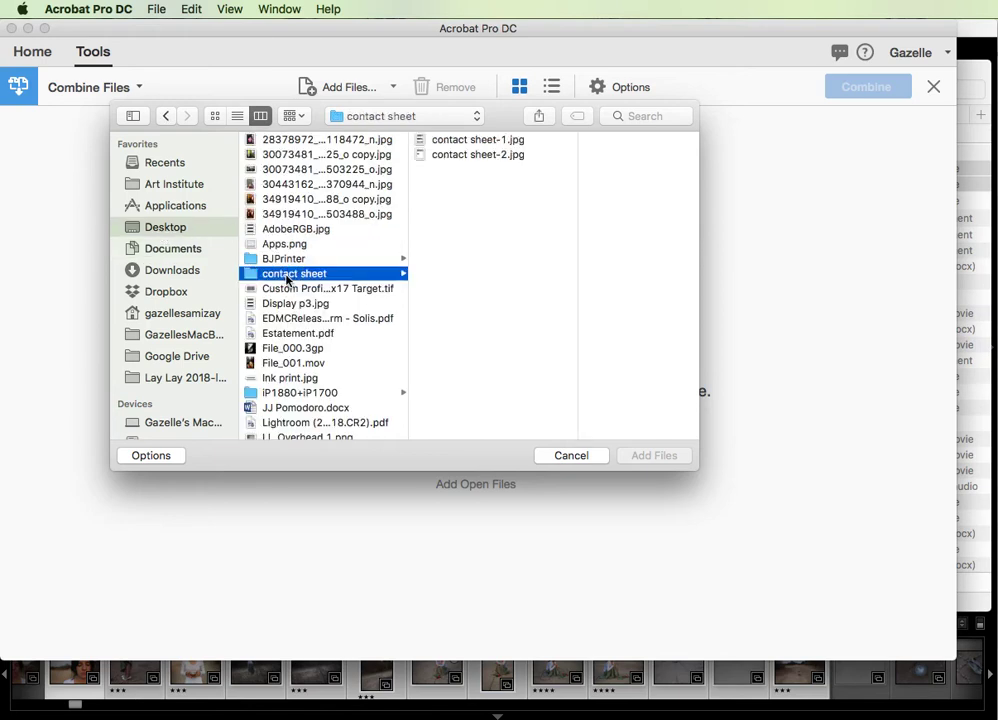
click(459, 141)
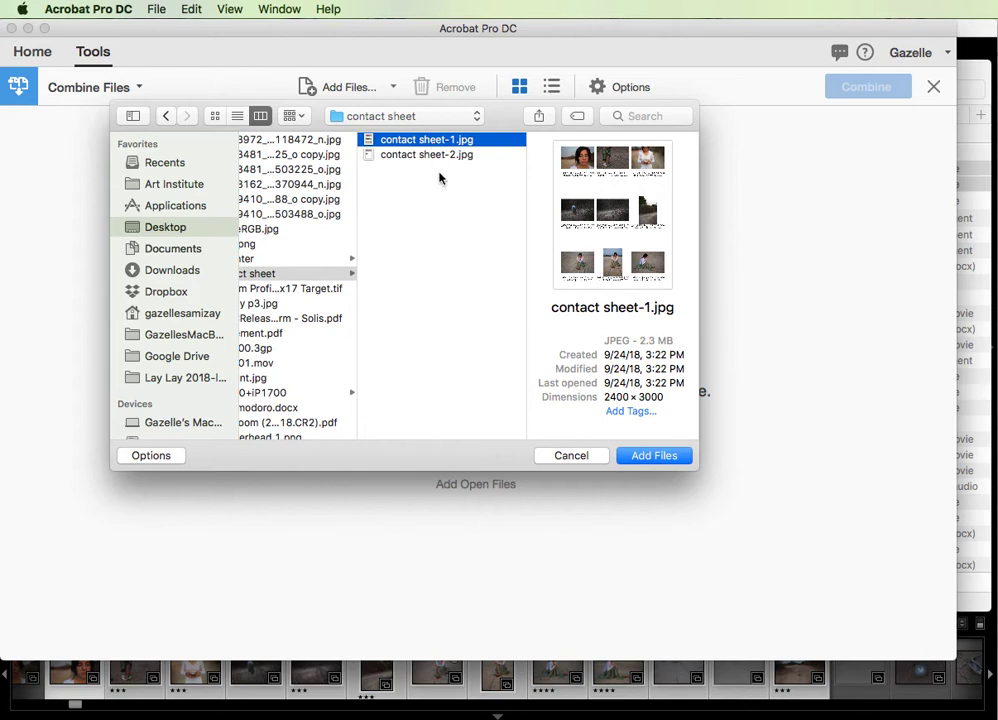
key(super+a)
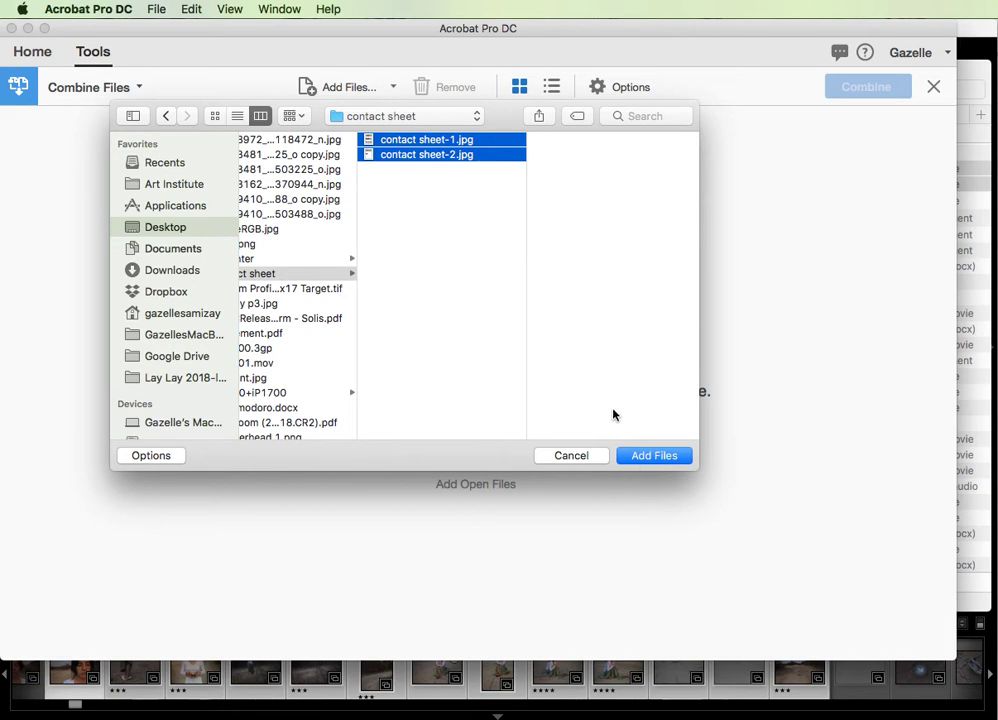
click(644, 457)
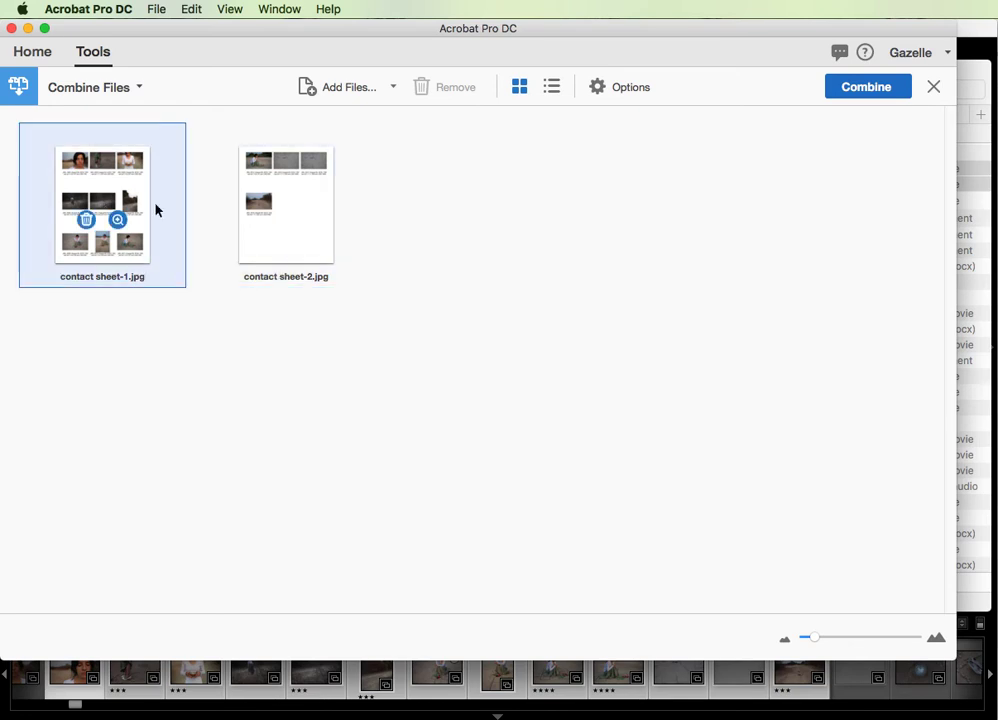
drag(305, 185, 339, 198)
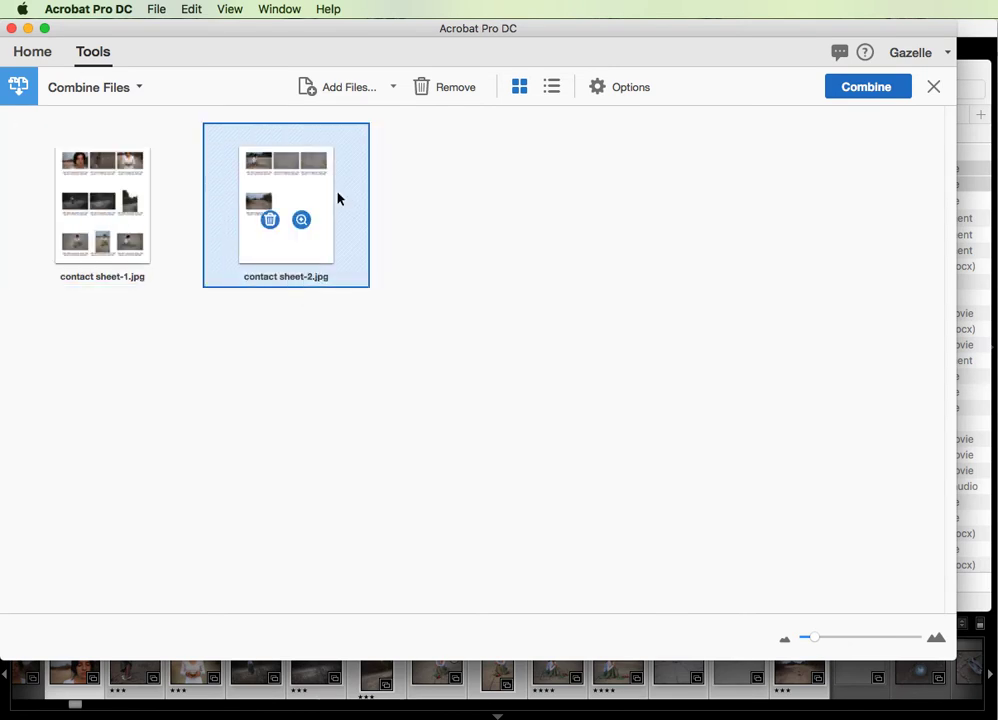
Step: Combine the two sheets into Binder1.pdf and review pages 2 and 1 in the page thumbnails
click(870, 90)
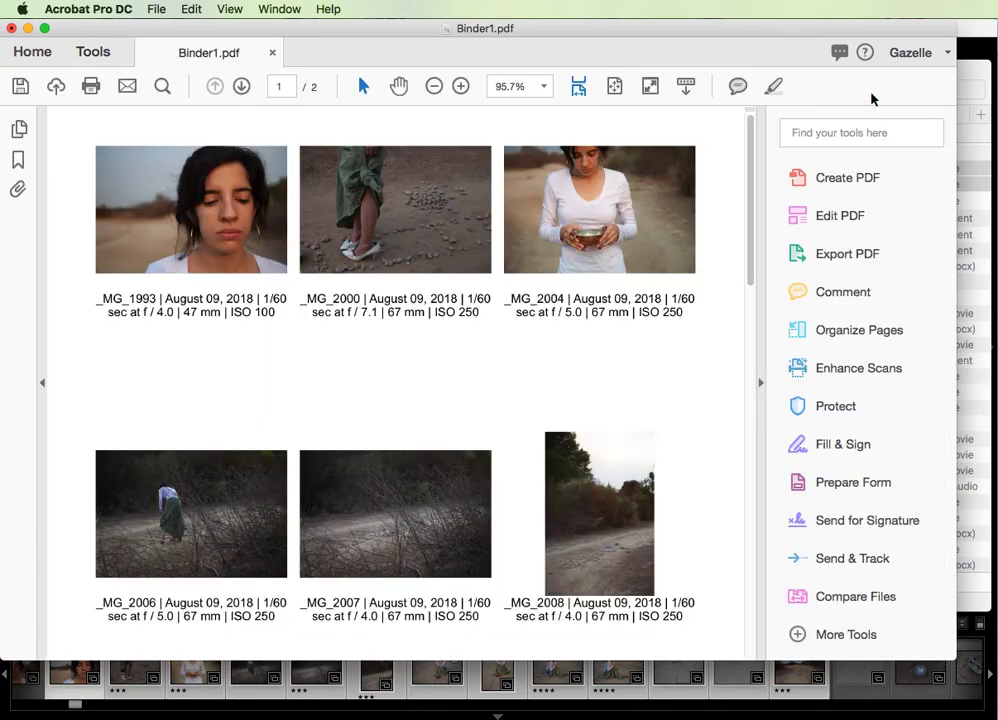
click(18, 130)
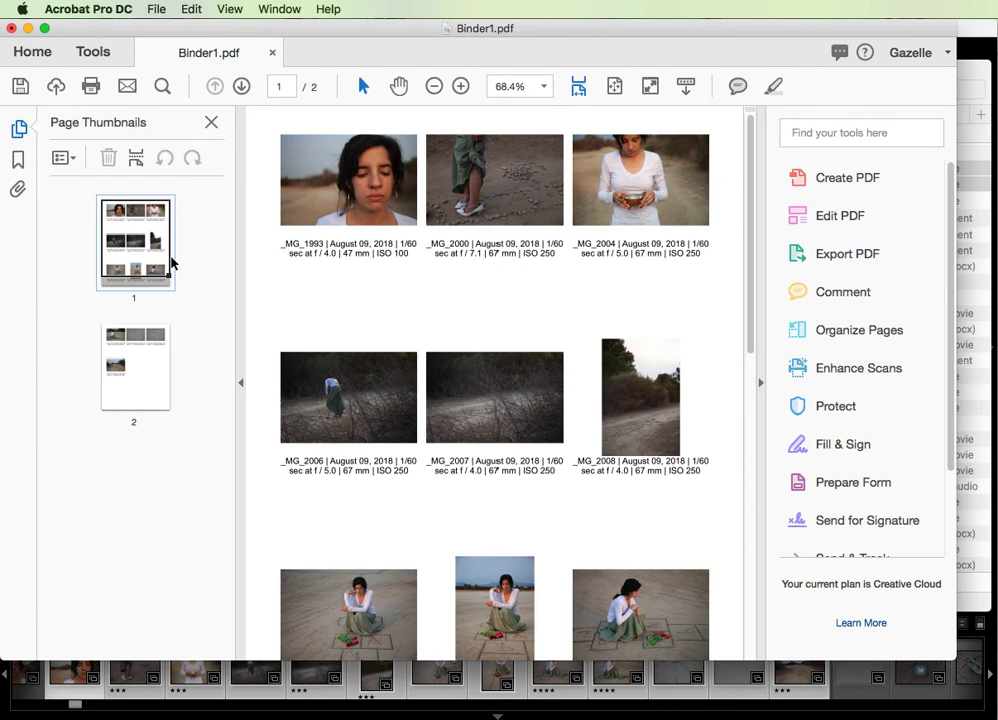
click(134, 365)
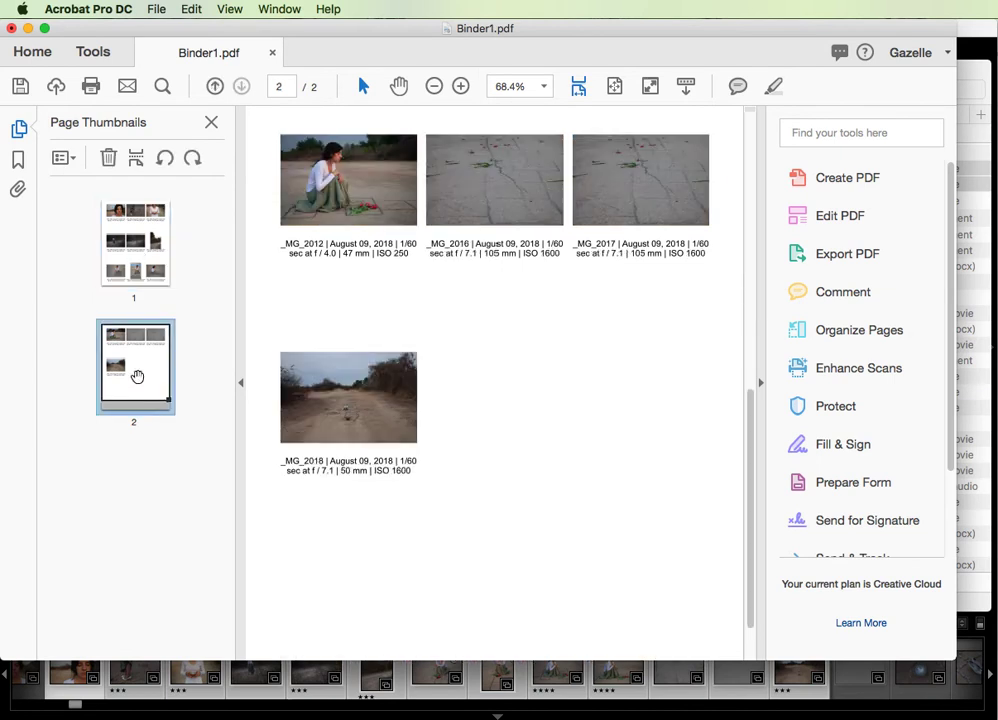
click(145, 249)
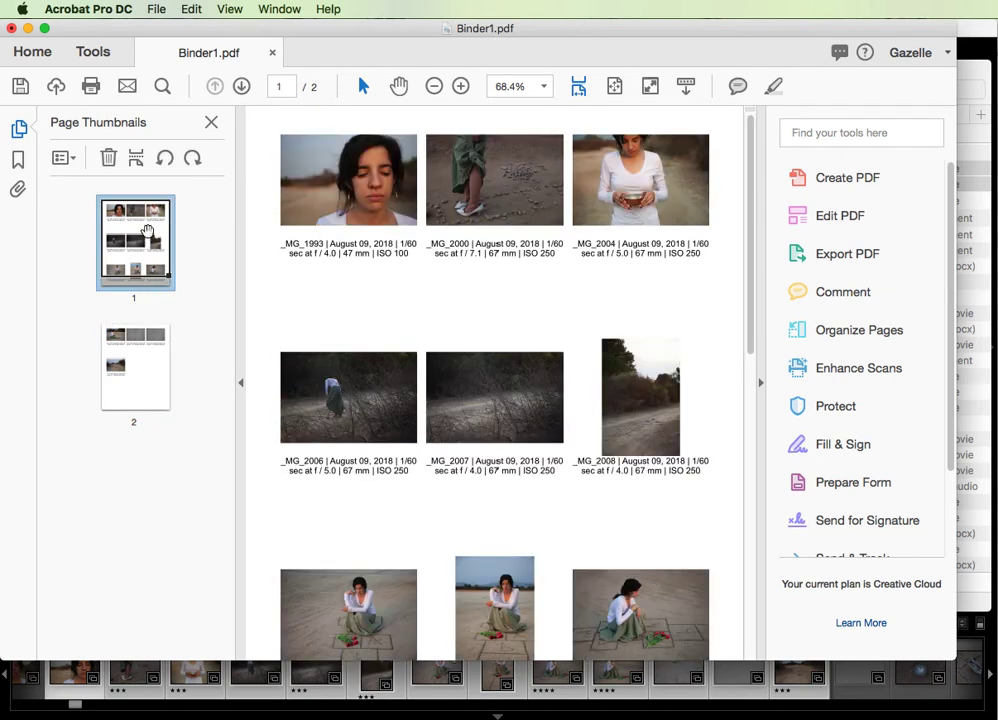
click(149, 8)
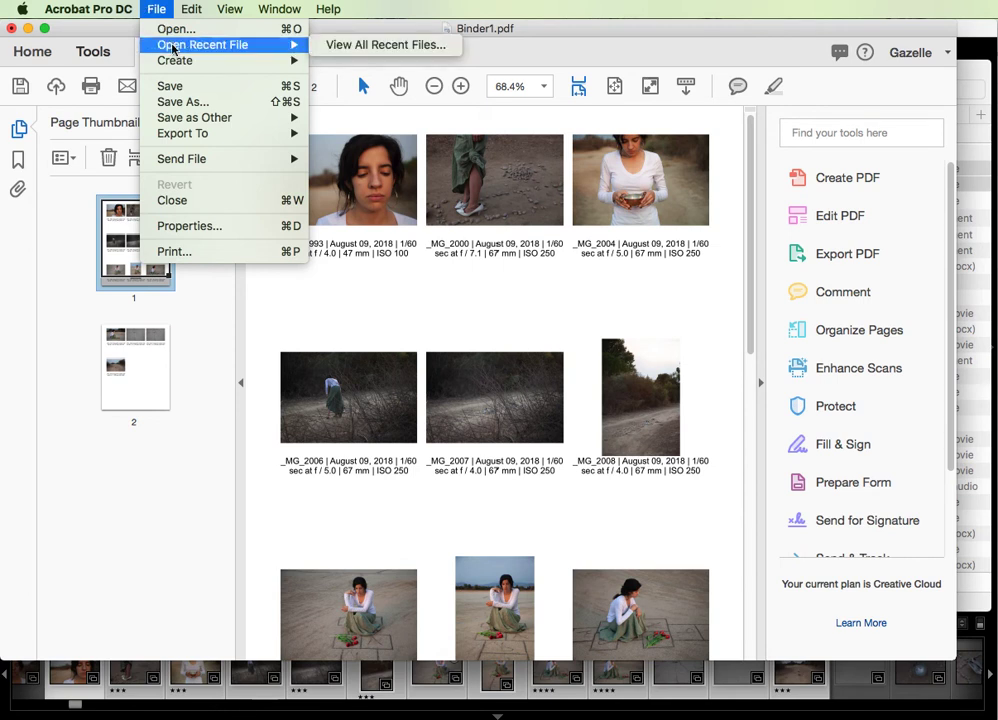
Step: Save the combined PDF as 'contact sheet test' in the recent contact sheet folder
click(176, 88)
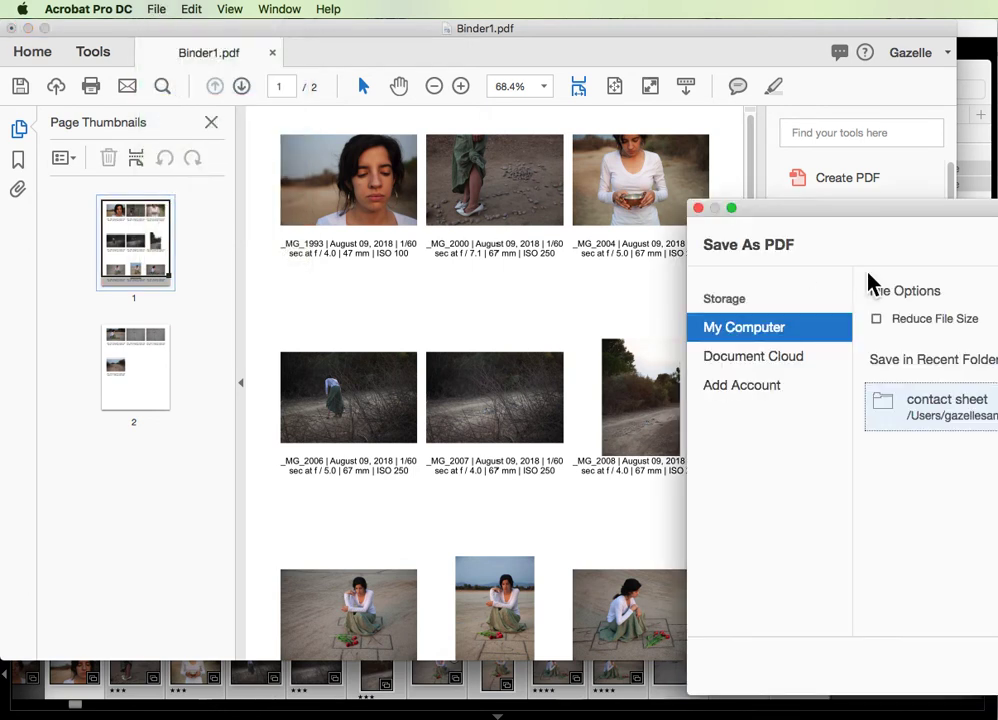
drag(903, 214, 379, 100)
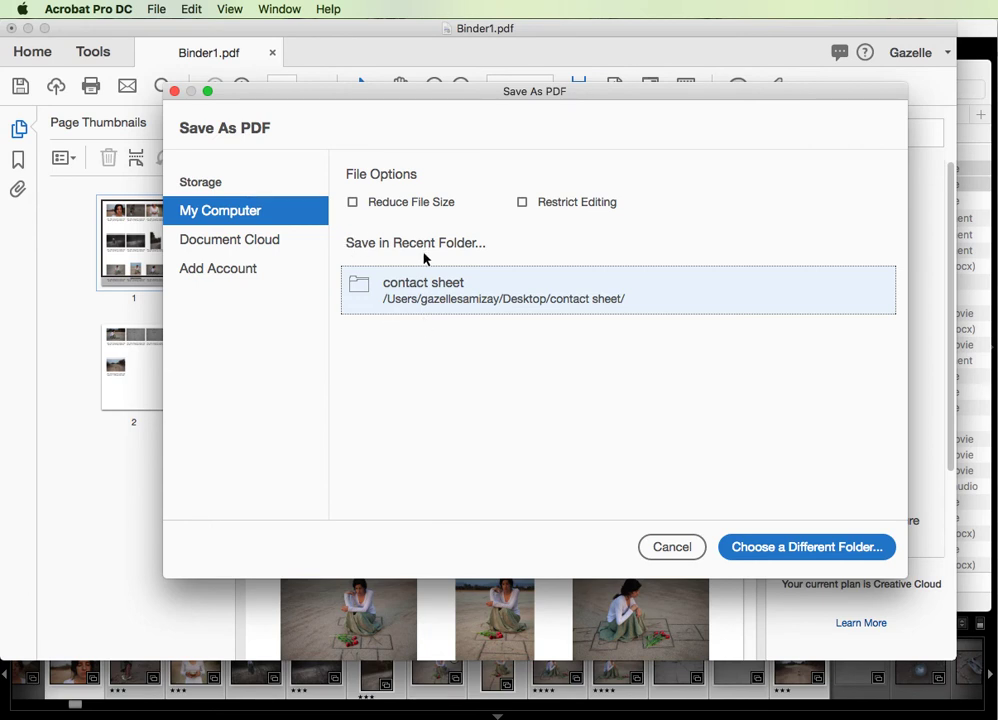
click(372, 287)
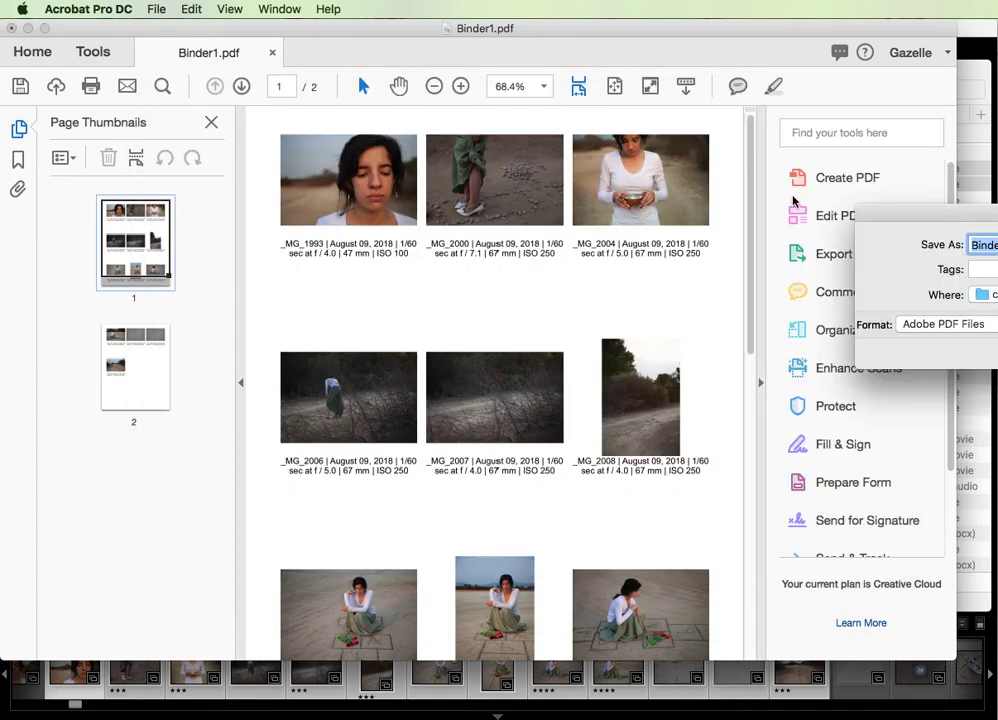
drag(505, 234, 439, 156)
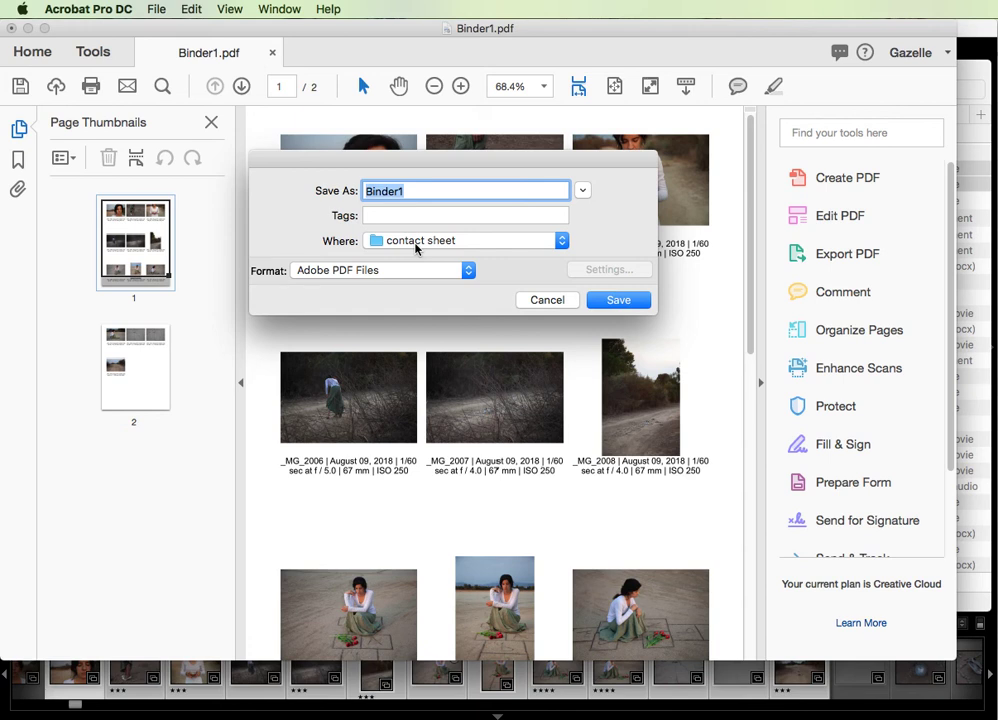
text(contact sheet test)
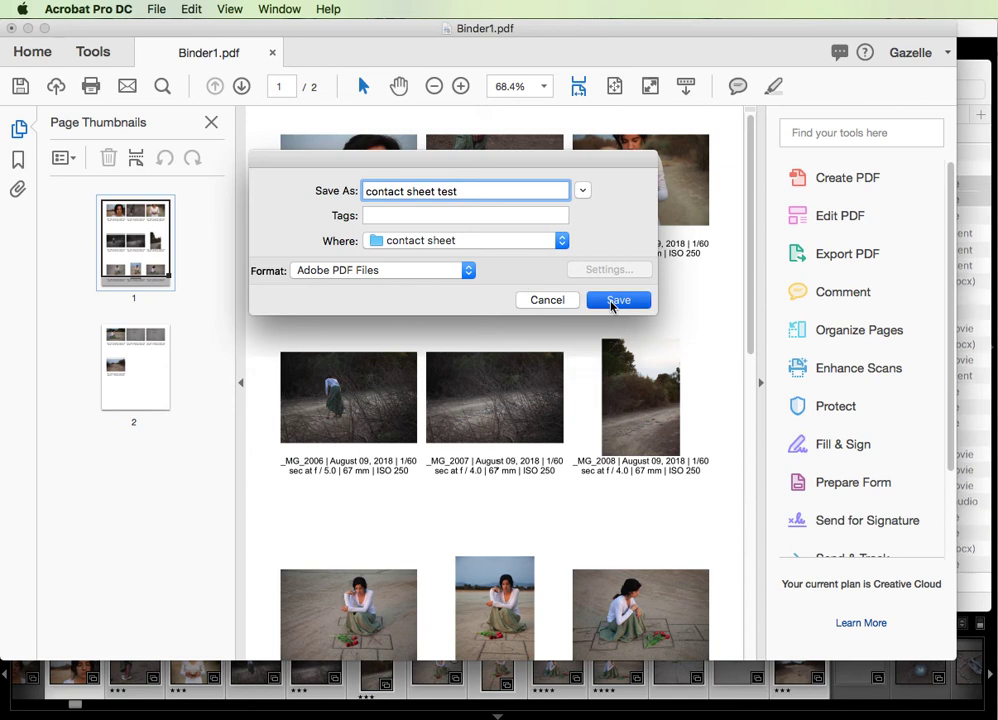
click(615, 302)
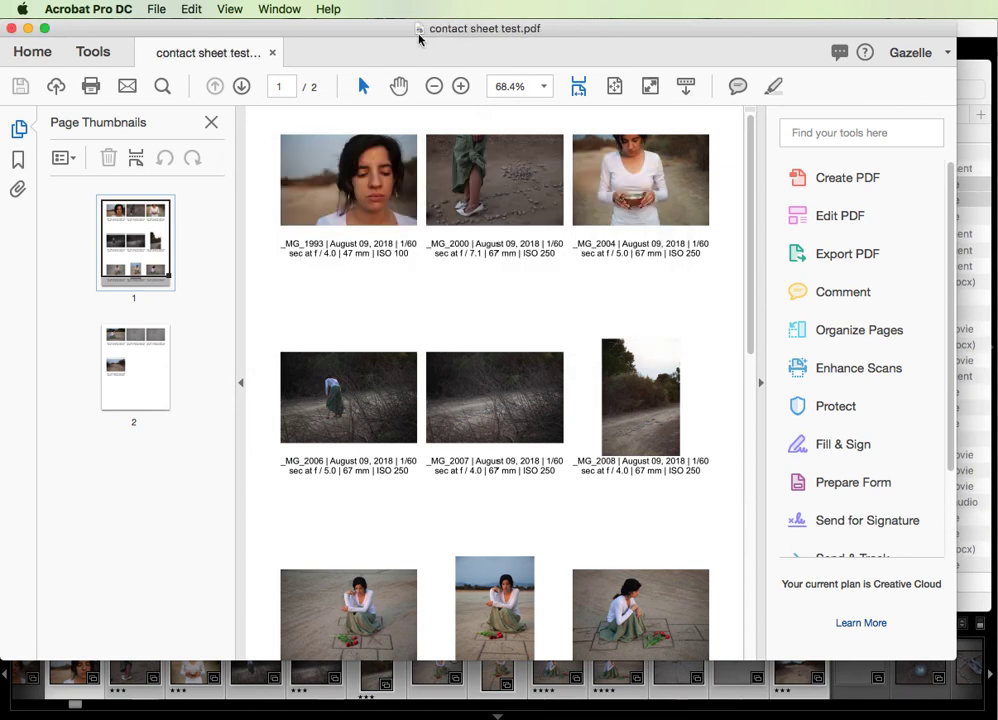
Step: Open contact sheet test.pdf from Finder in Preview and jump to page 2
key(super+Tab)
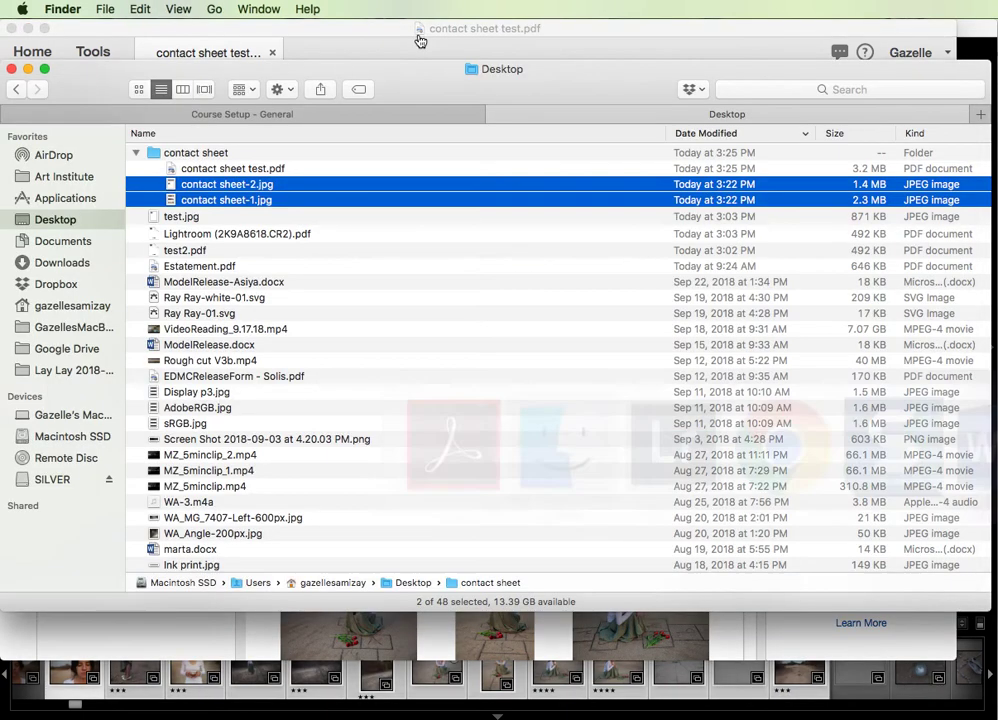
click(172, 170)
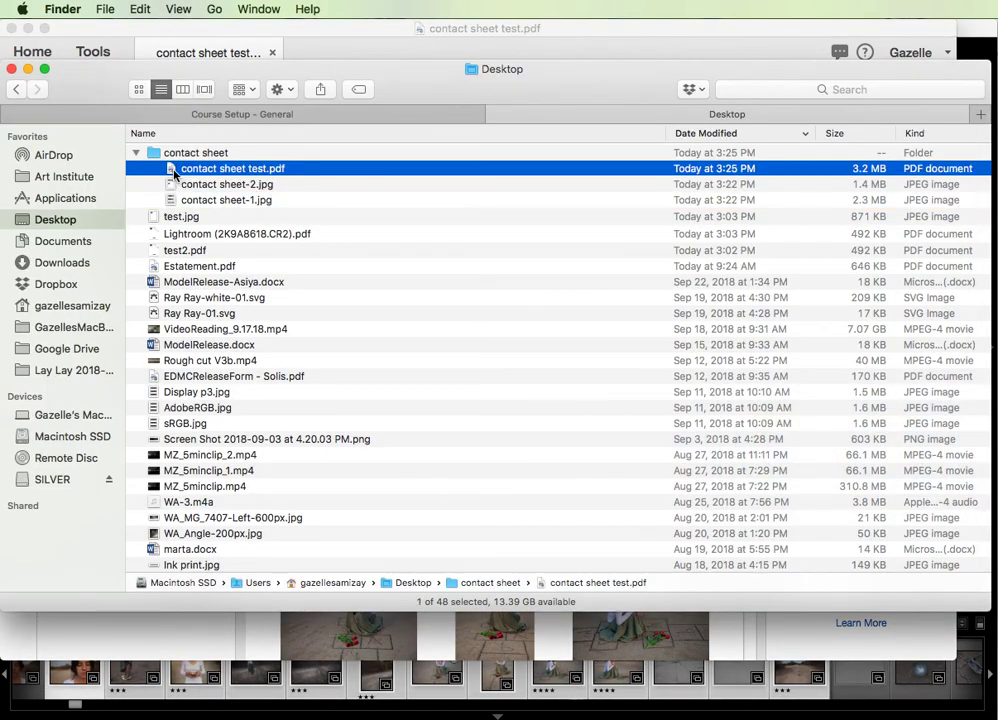
double_click(203, 175)
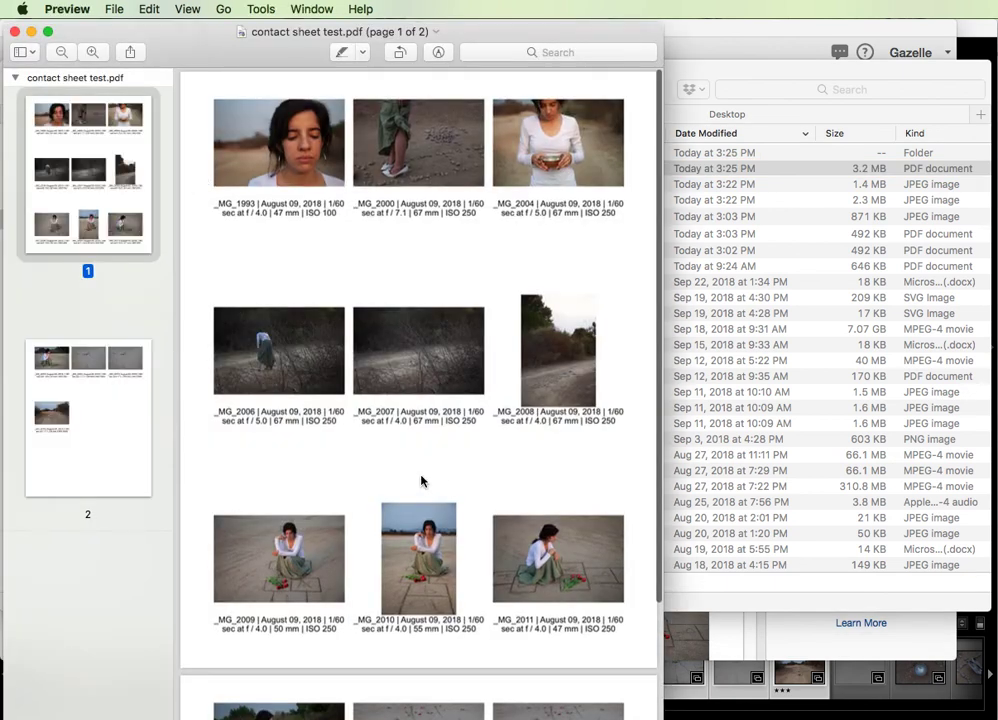
click(96, 393)
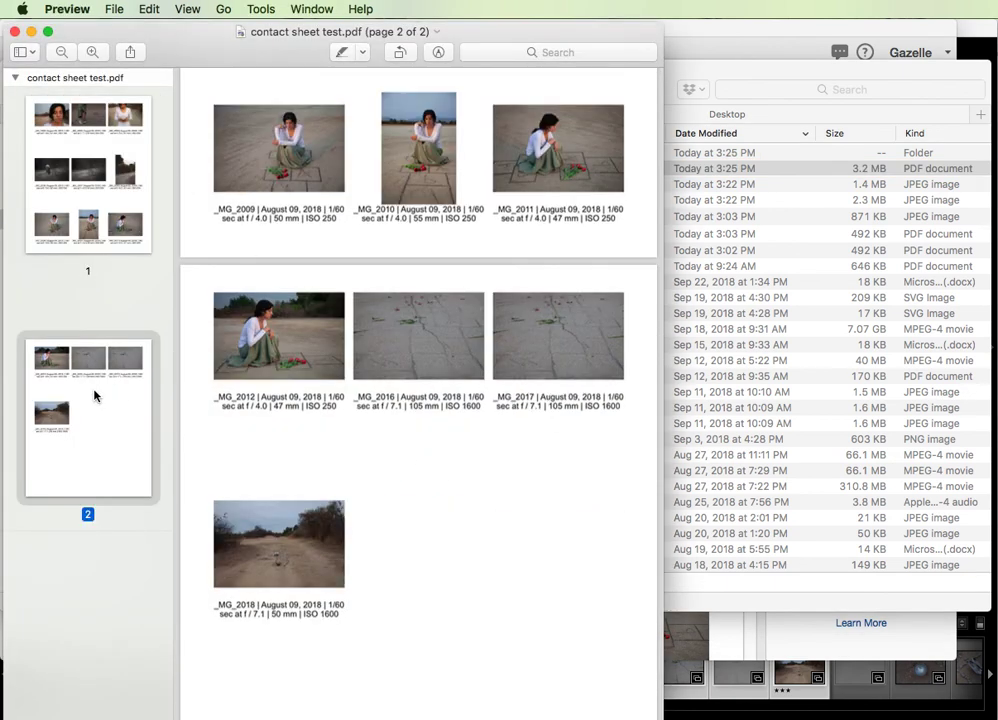
Step: Zoom in four times and pan around the page to read the photo captions
click(82, 49)
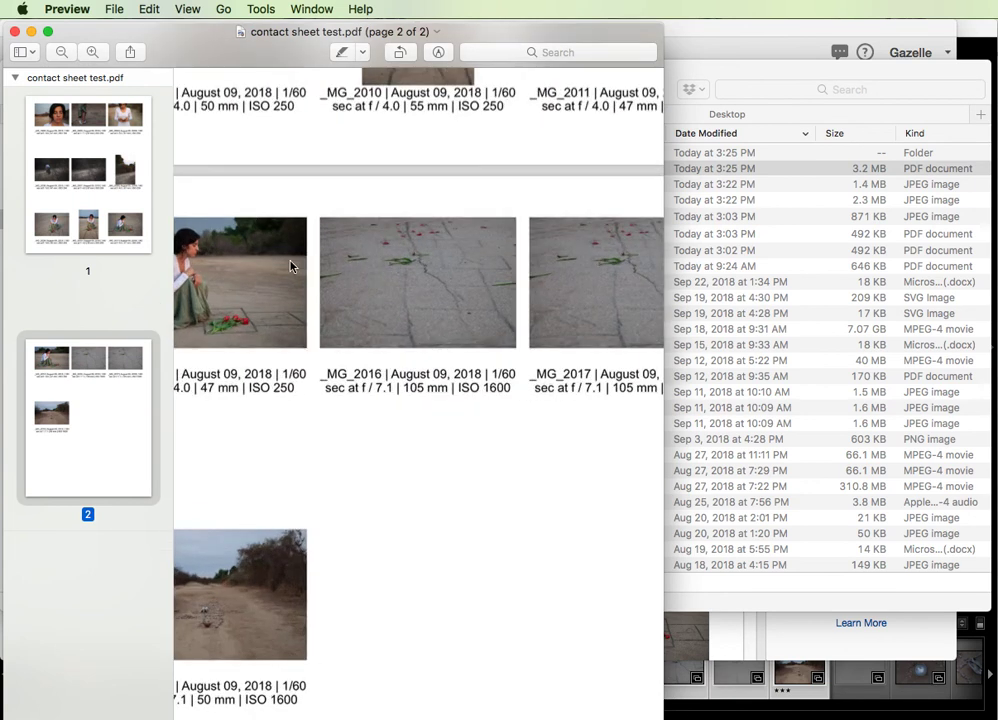
click(93, 51)
click(93, 51)
click(93, 51)
scroll(522, 266, up, 10)
scroll(522, 266, left, 8)
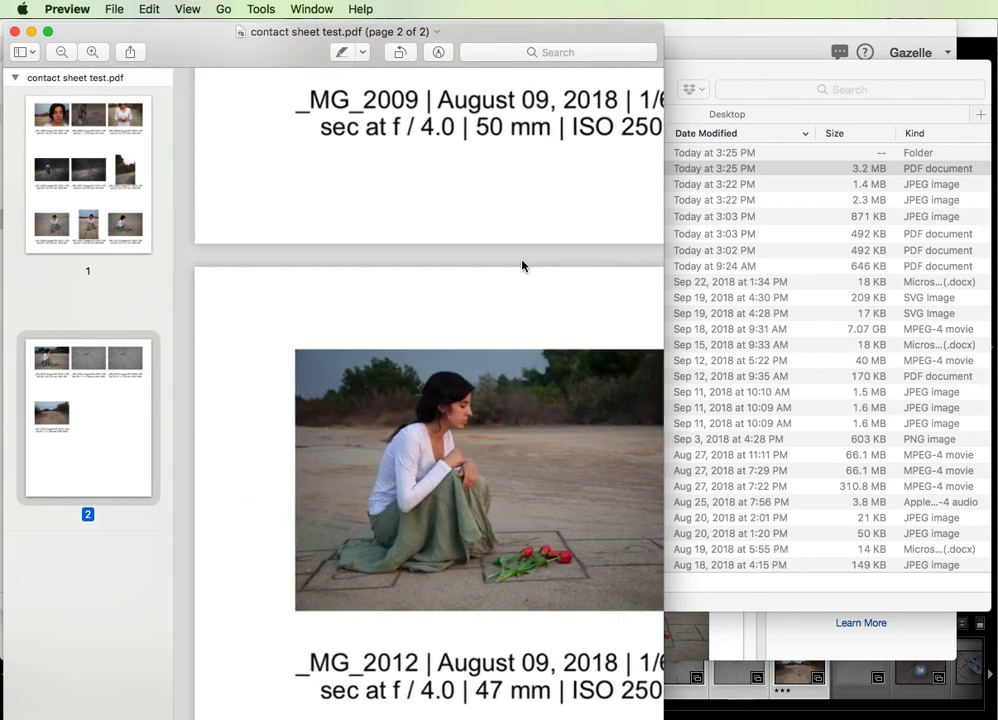
scroll(522, 266, up, 10)
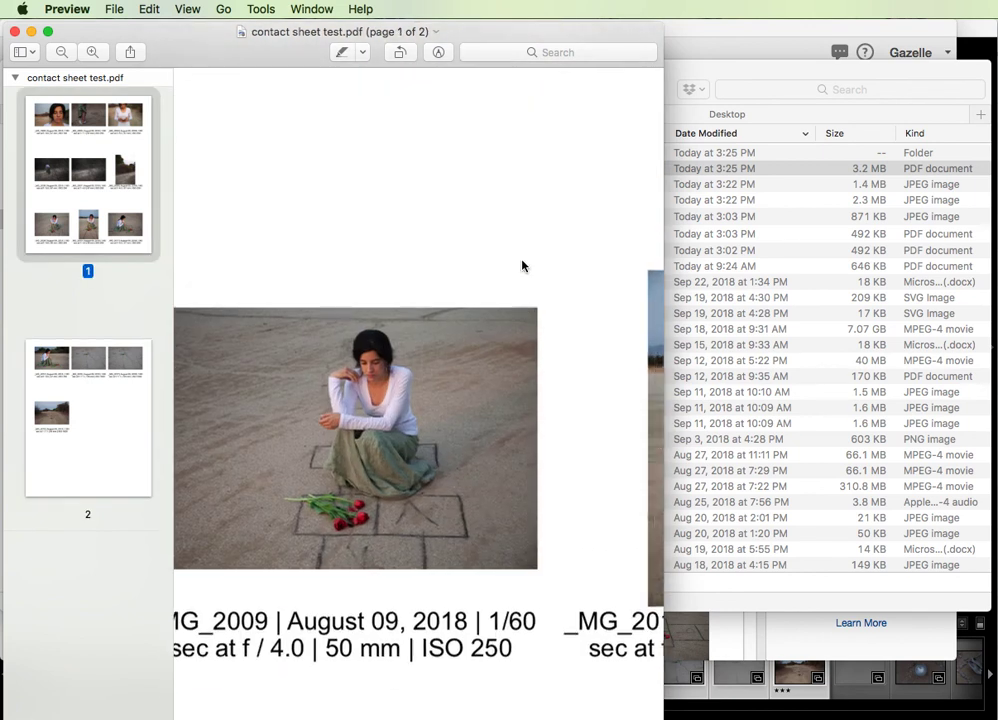
scroll(522, 266, left, 4)
scroll(522, 266, right, 8)
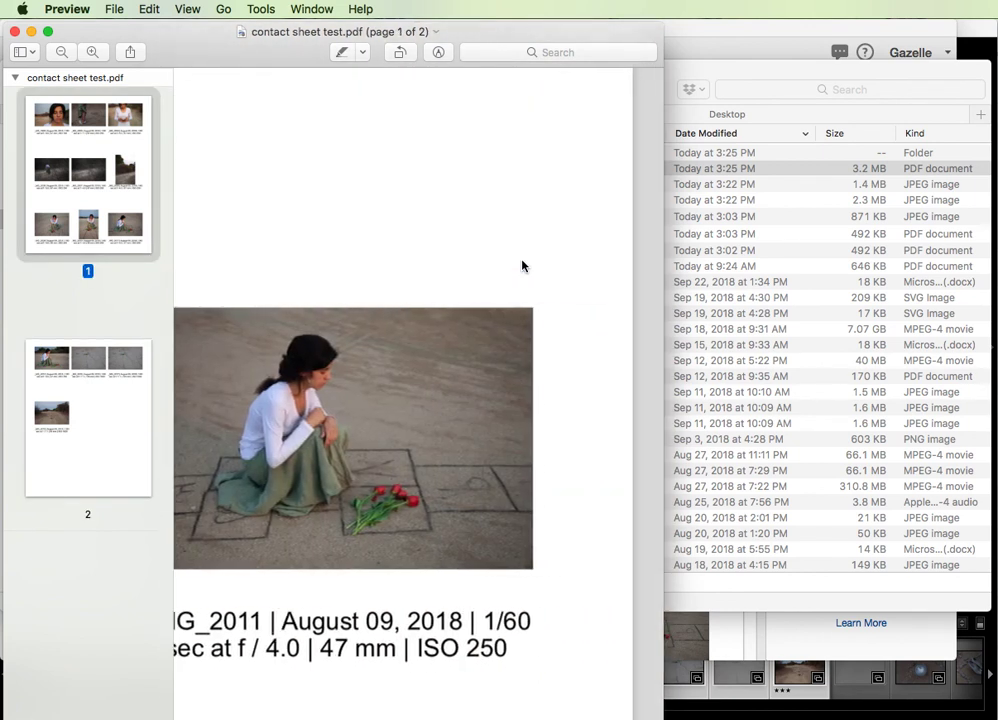